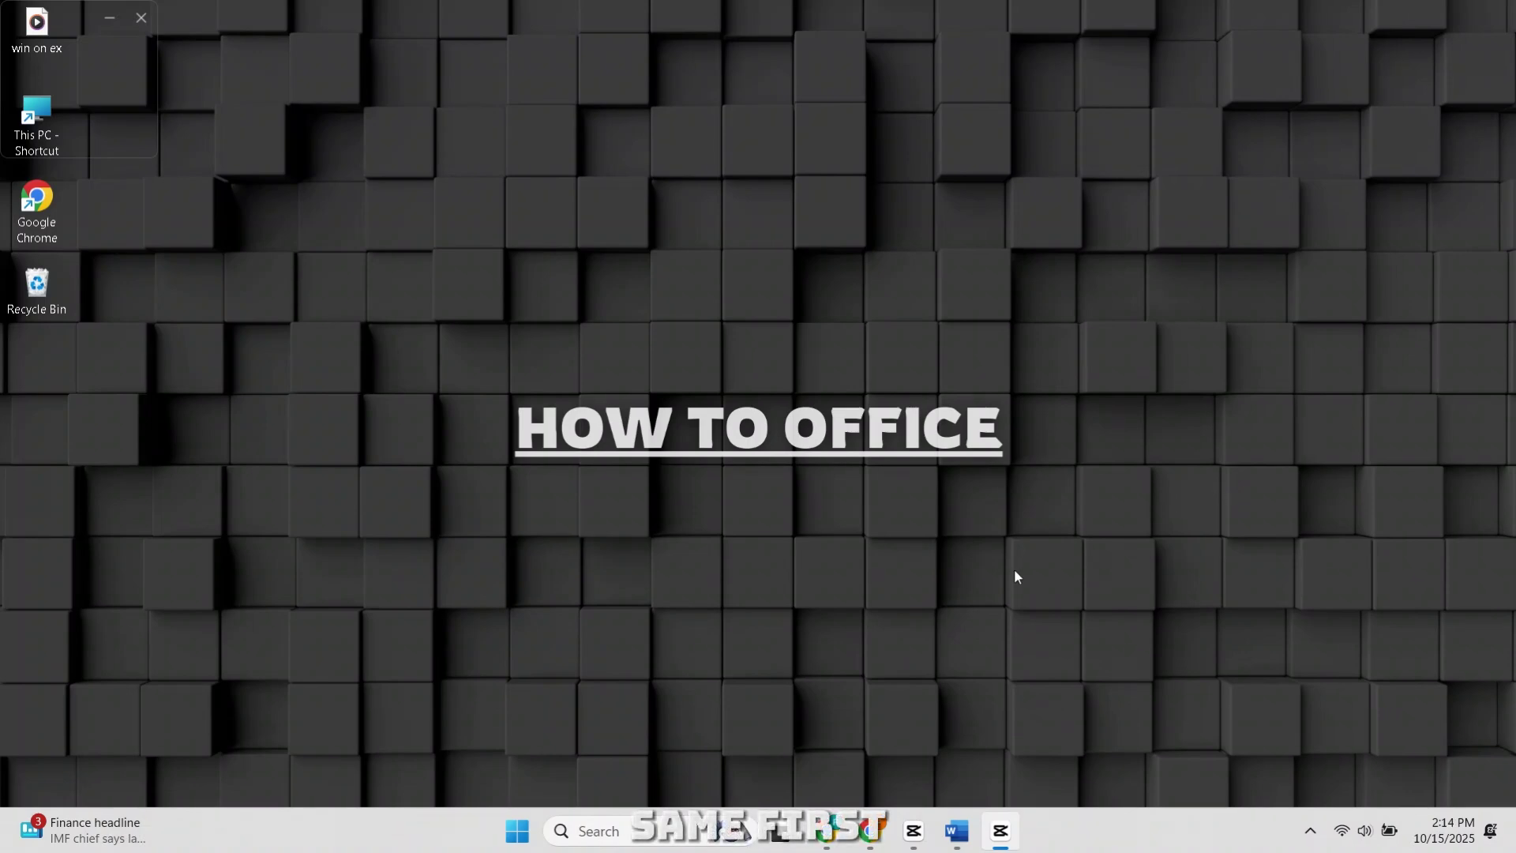
In Chrome, search Google for 'WINDOWS 10 ISO' and reach Microsoft's Download Windows 10 page.
left_click(870, 829)
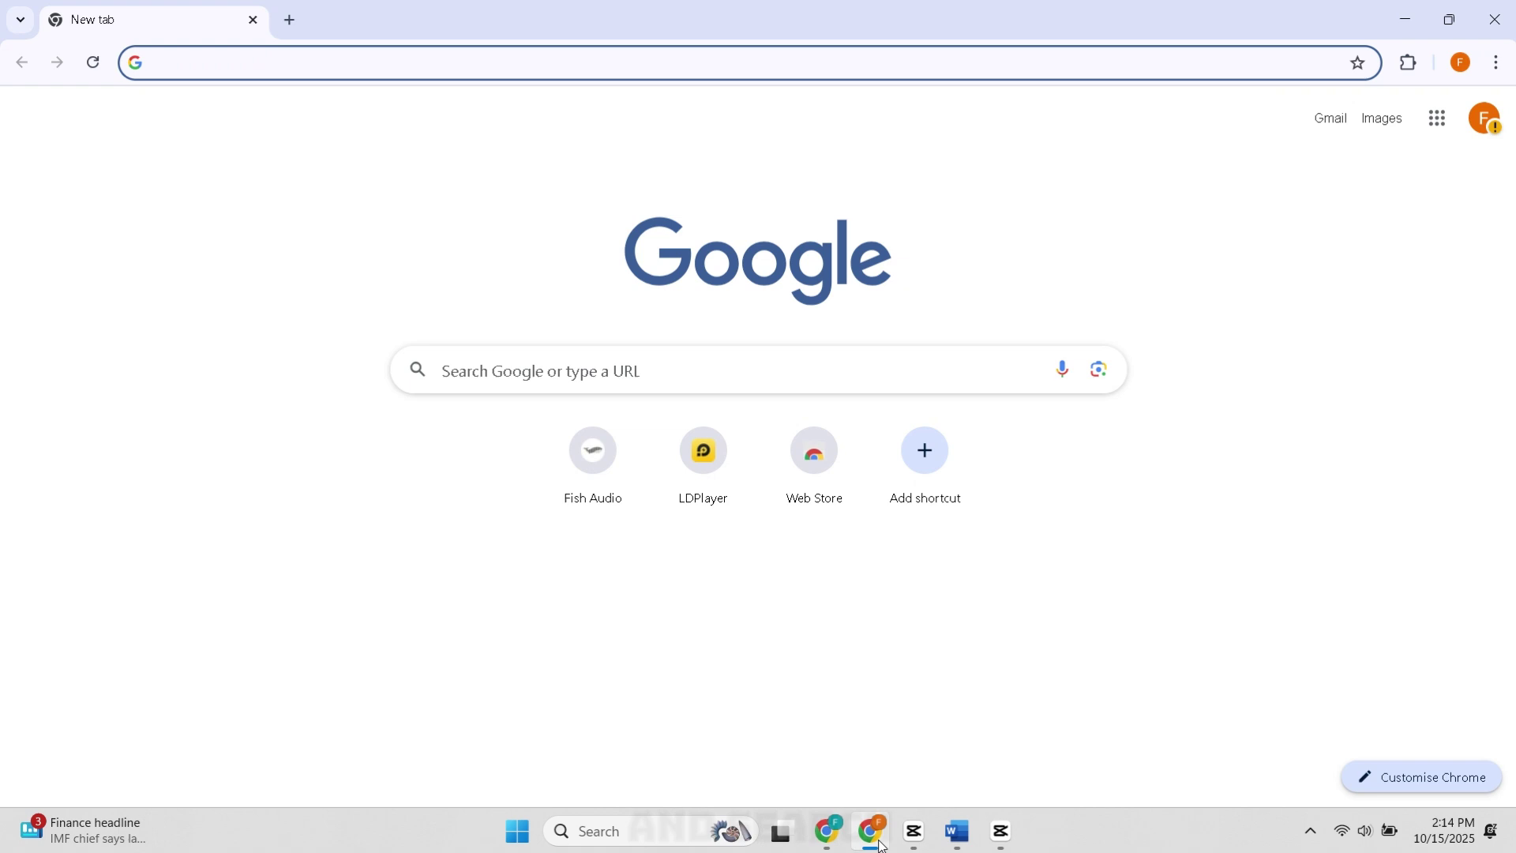
left_click(271, 73)
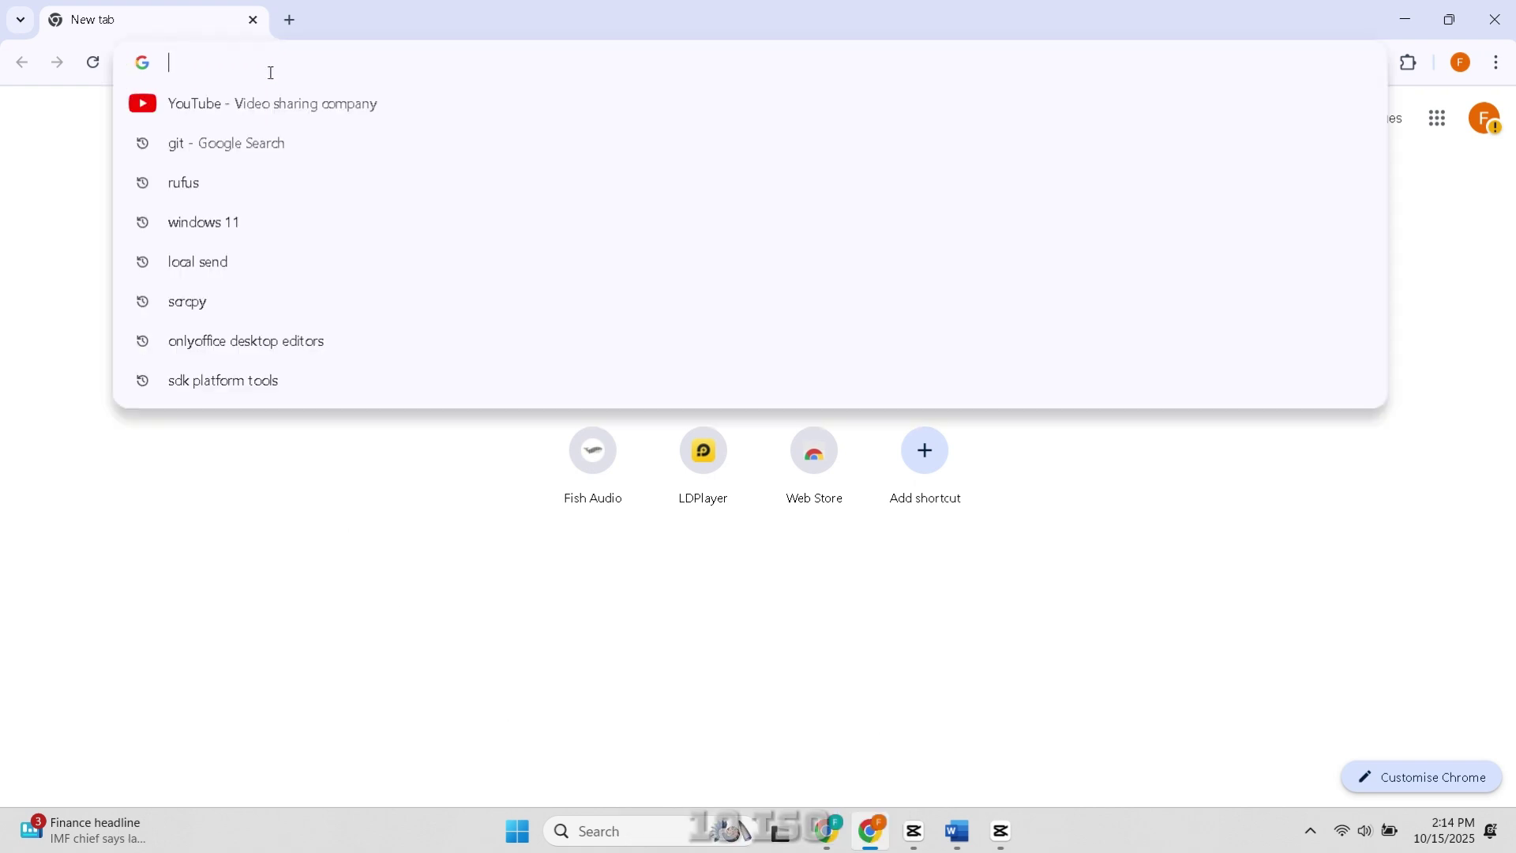
type("WIND")
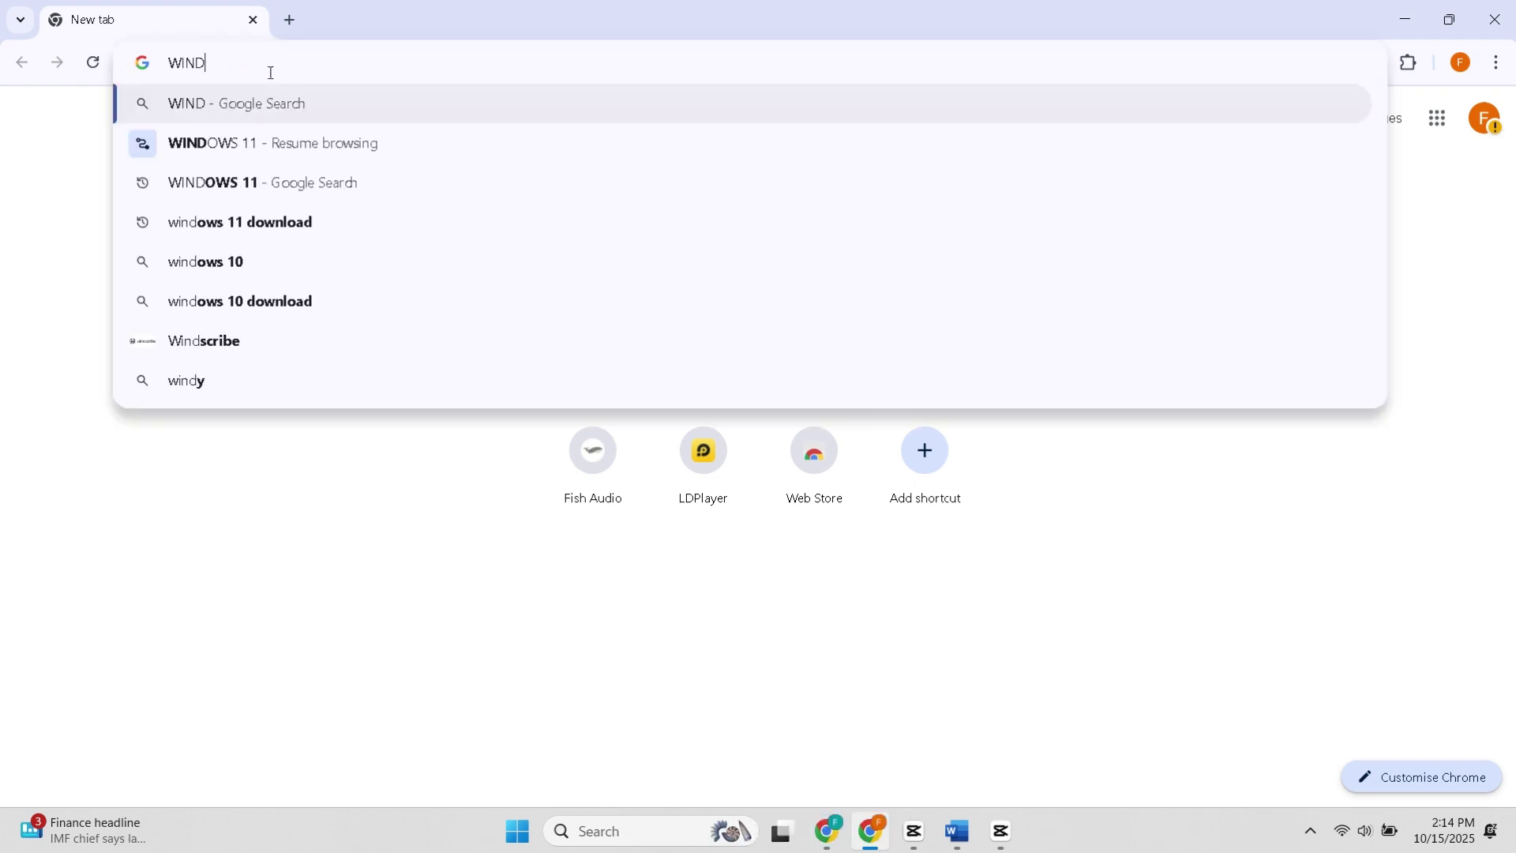
type("OWS 10 ")
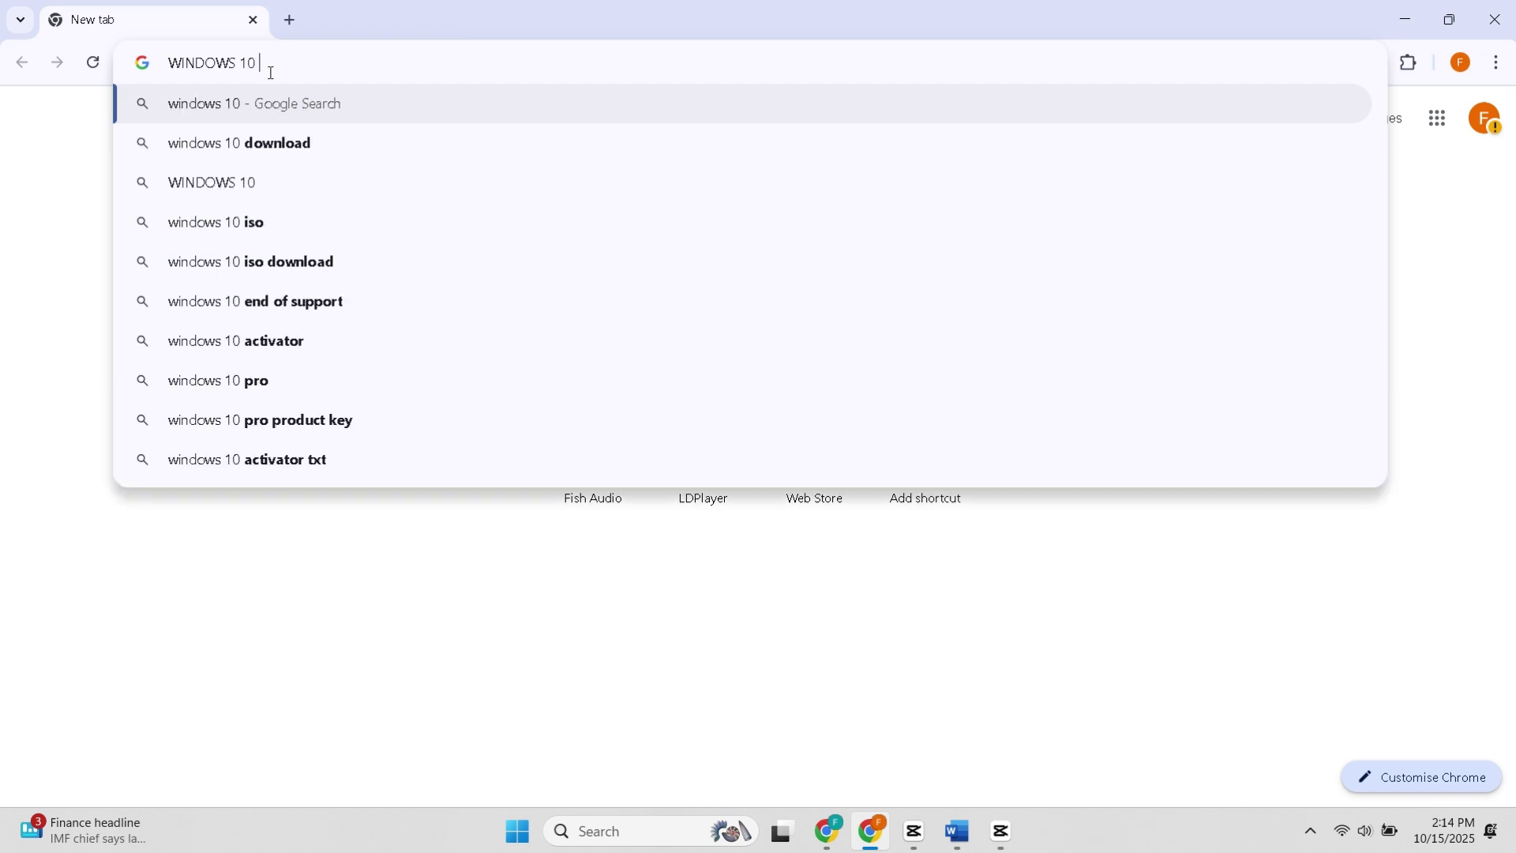
type("ISO")
key("Return")
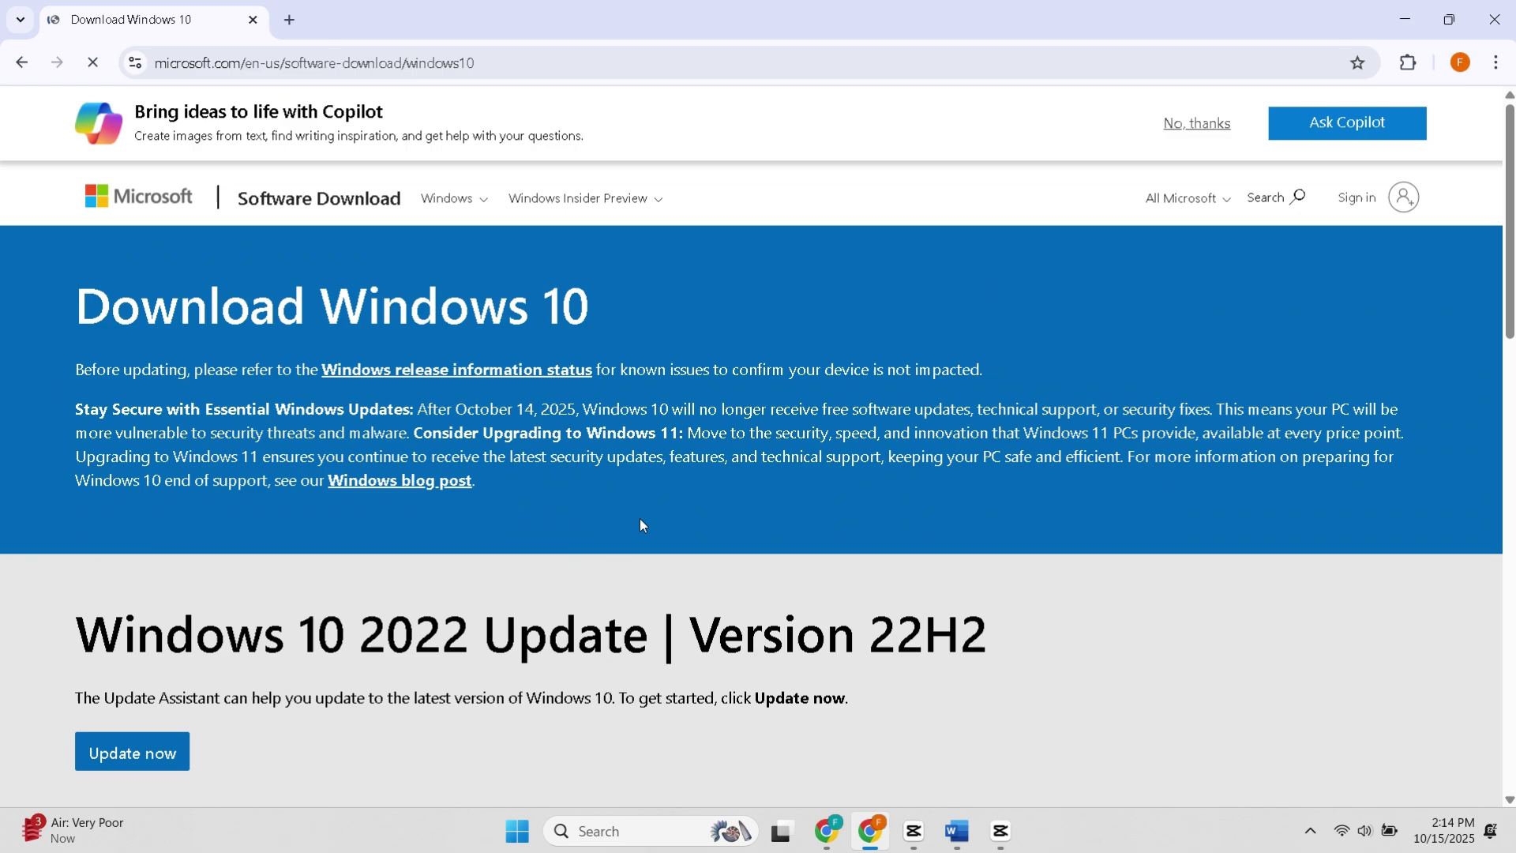
scroll(624, 513, "down", 6)
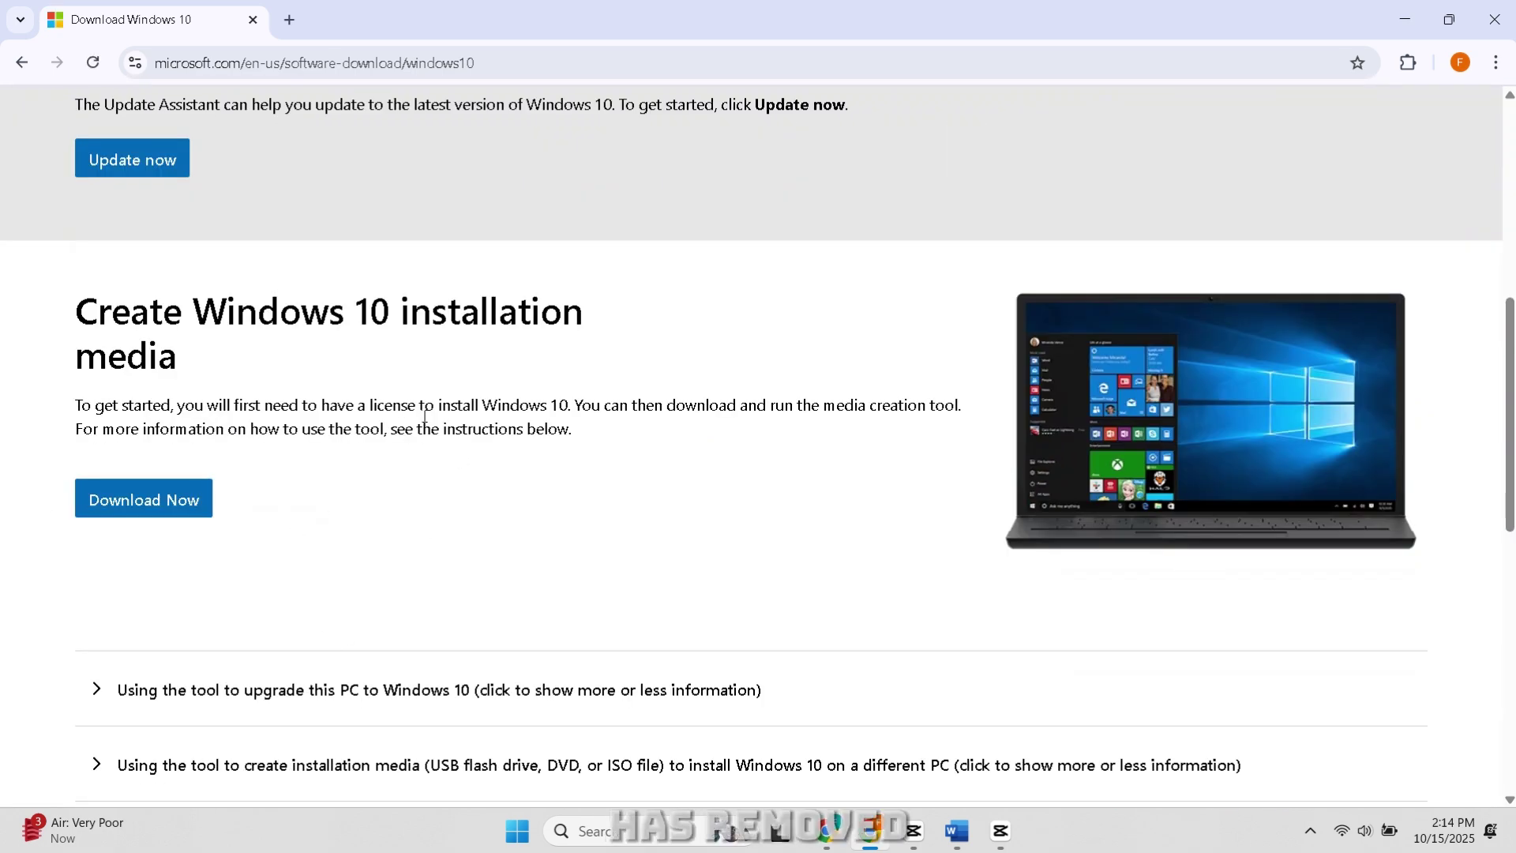
scroll(509, 514, "up", 6)
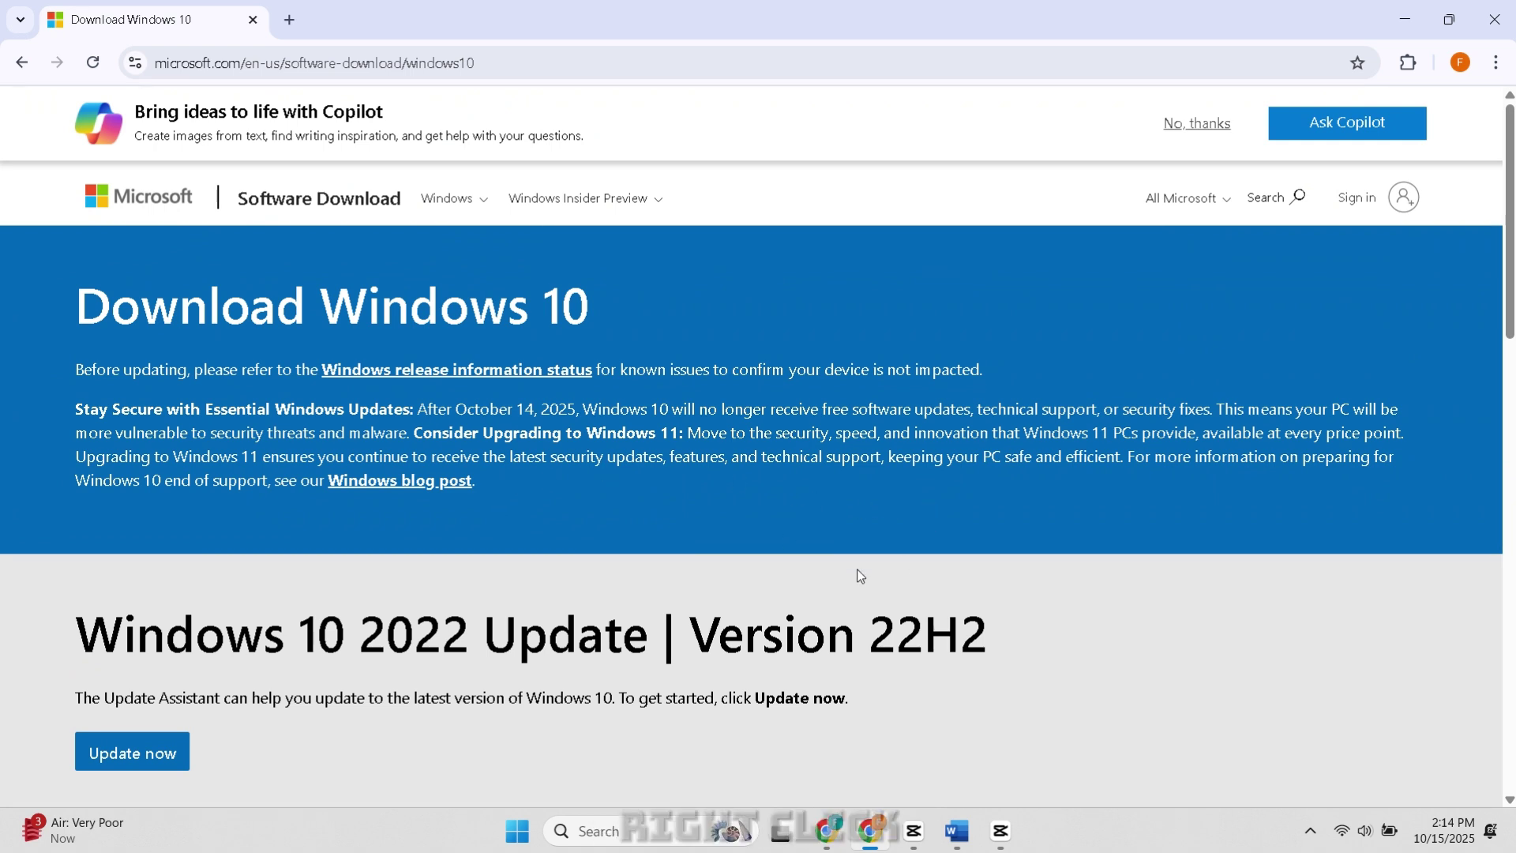
Open DevTools via Inspect and enable mobile device emulation to expose the ISO page.
right_click(791, 511)
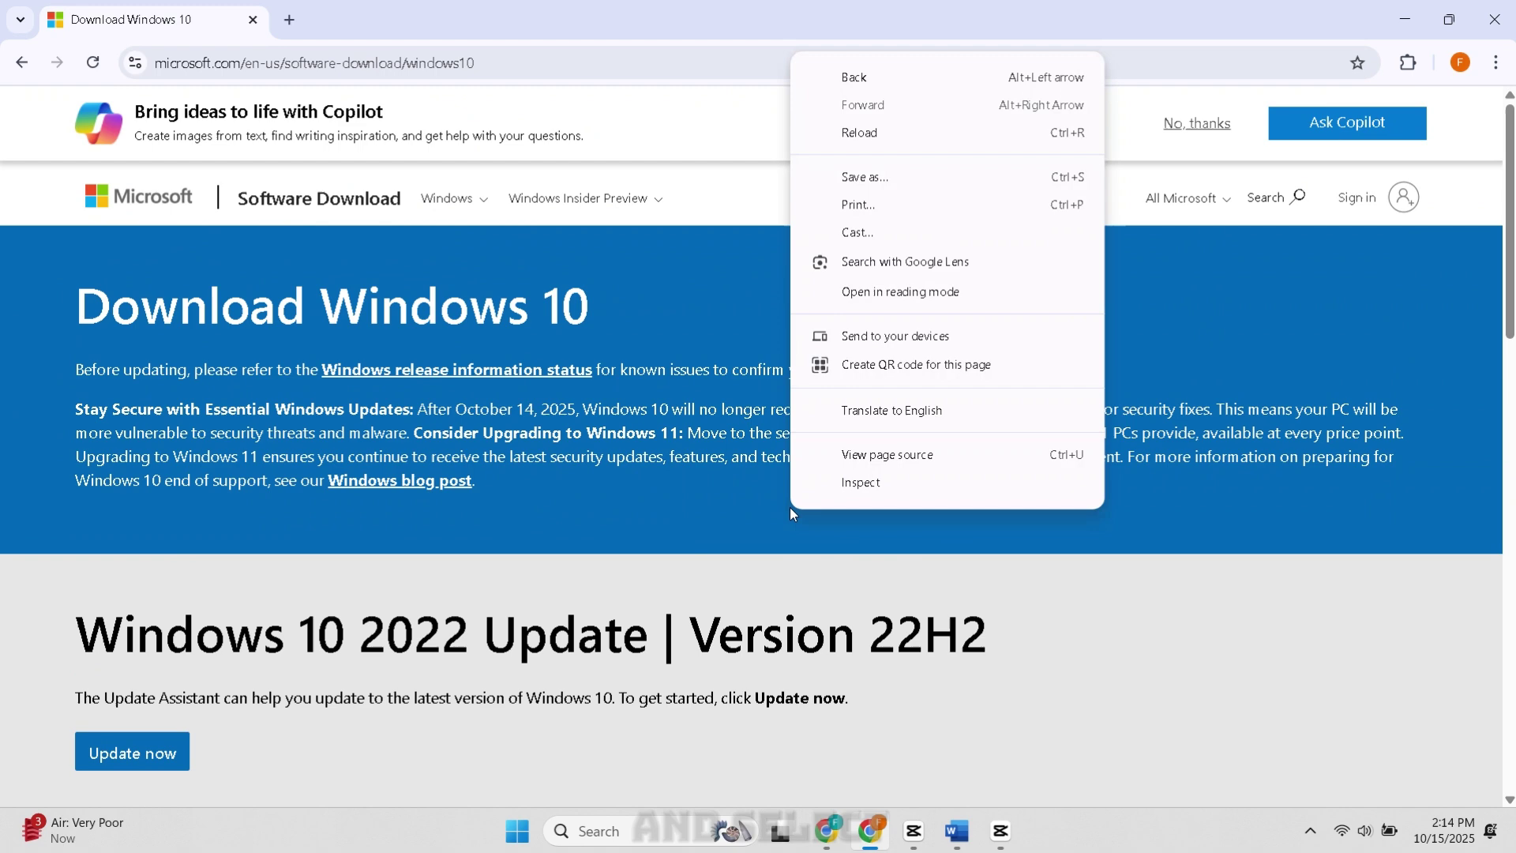
left_click(853, 483)
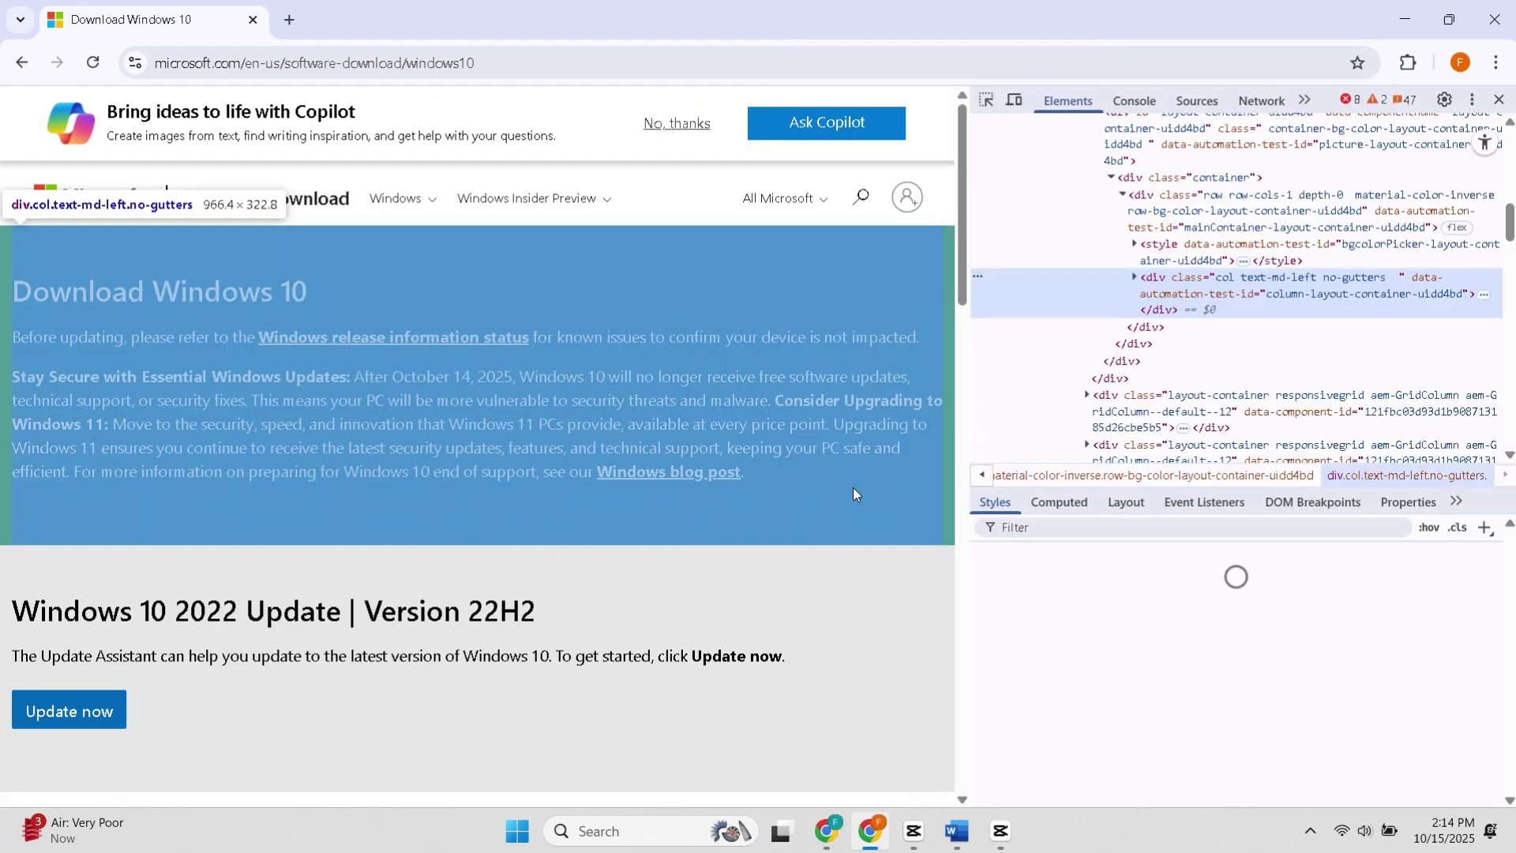
left_click(1015, 101)
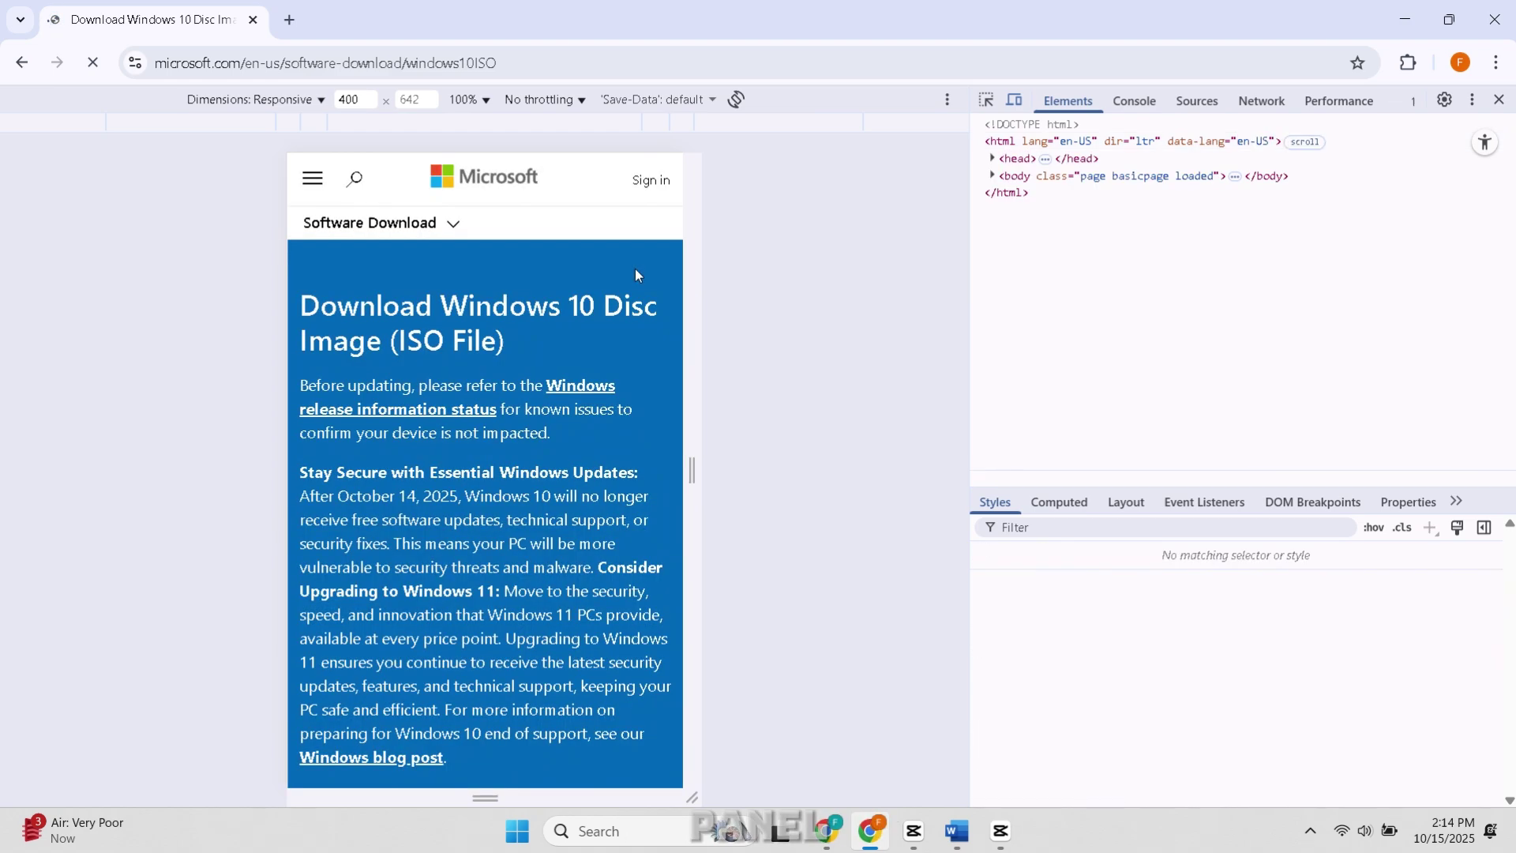
Close DevTools and confirm Windows 10 (multi-edition ISO) as the edition.
left_click(1498, 101)
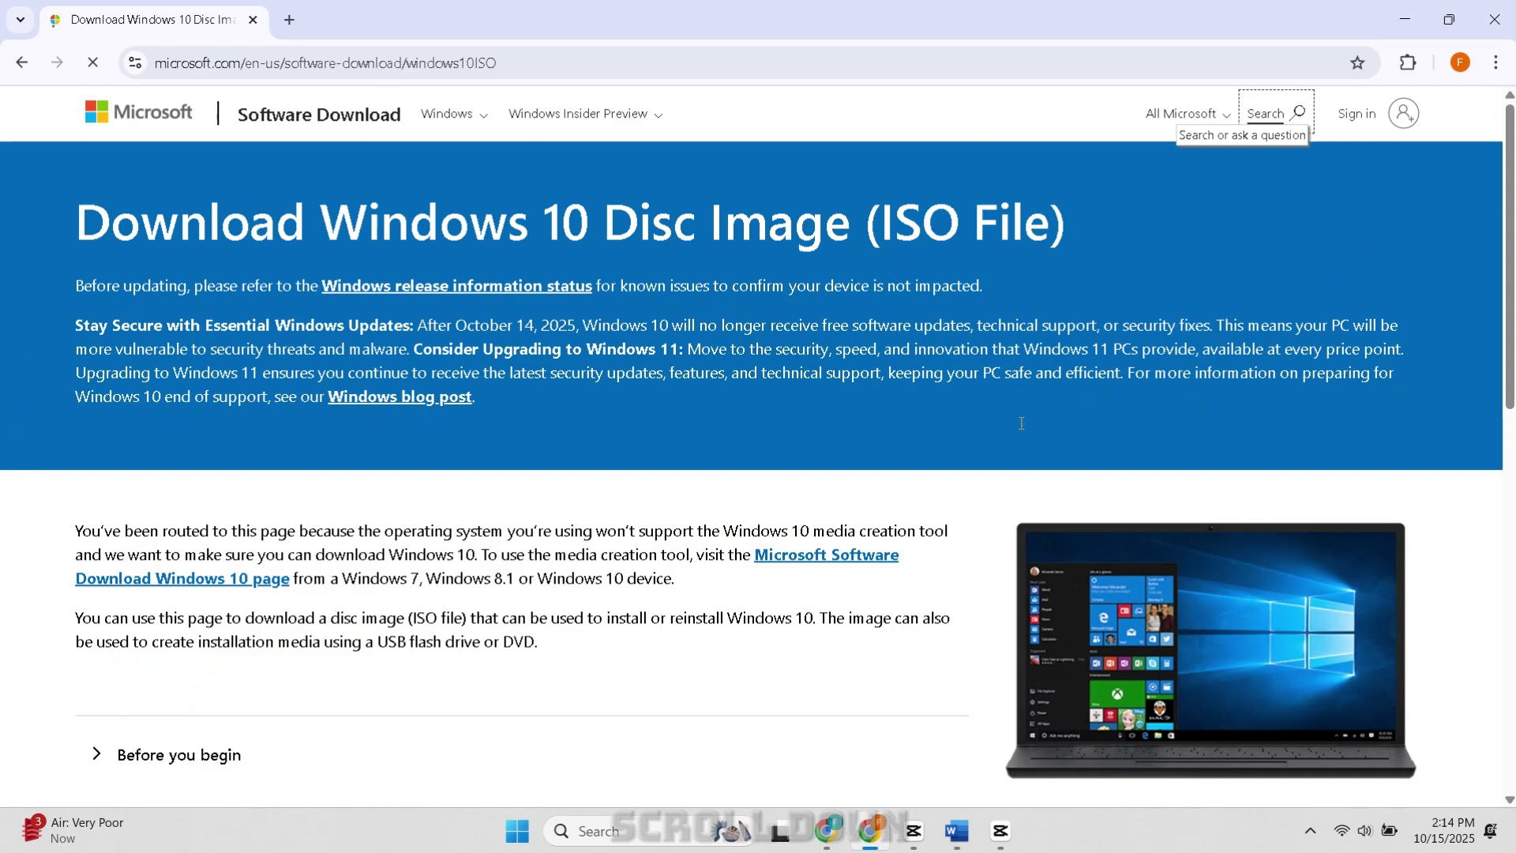
scroll(876, 371, "down", 6)
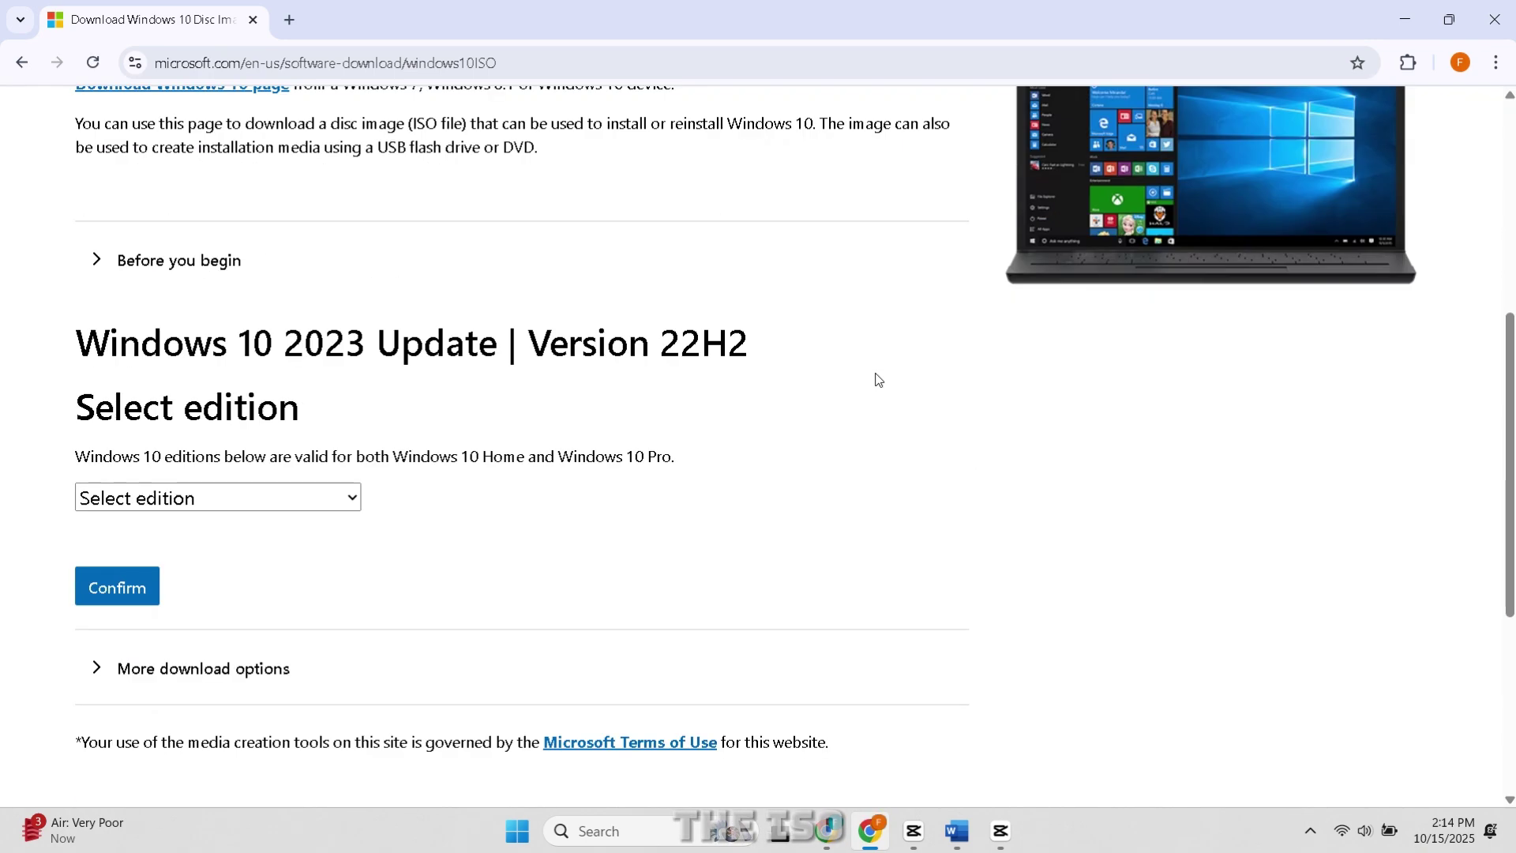
scroll(874, 380, "down", 1)
left_click_drag(50, 223, 387, 308)
left_click(388, 306)
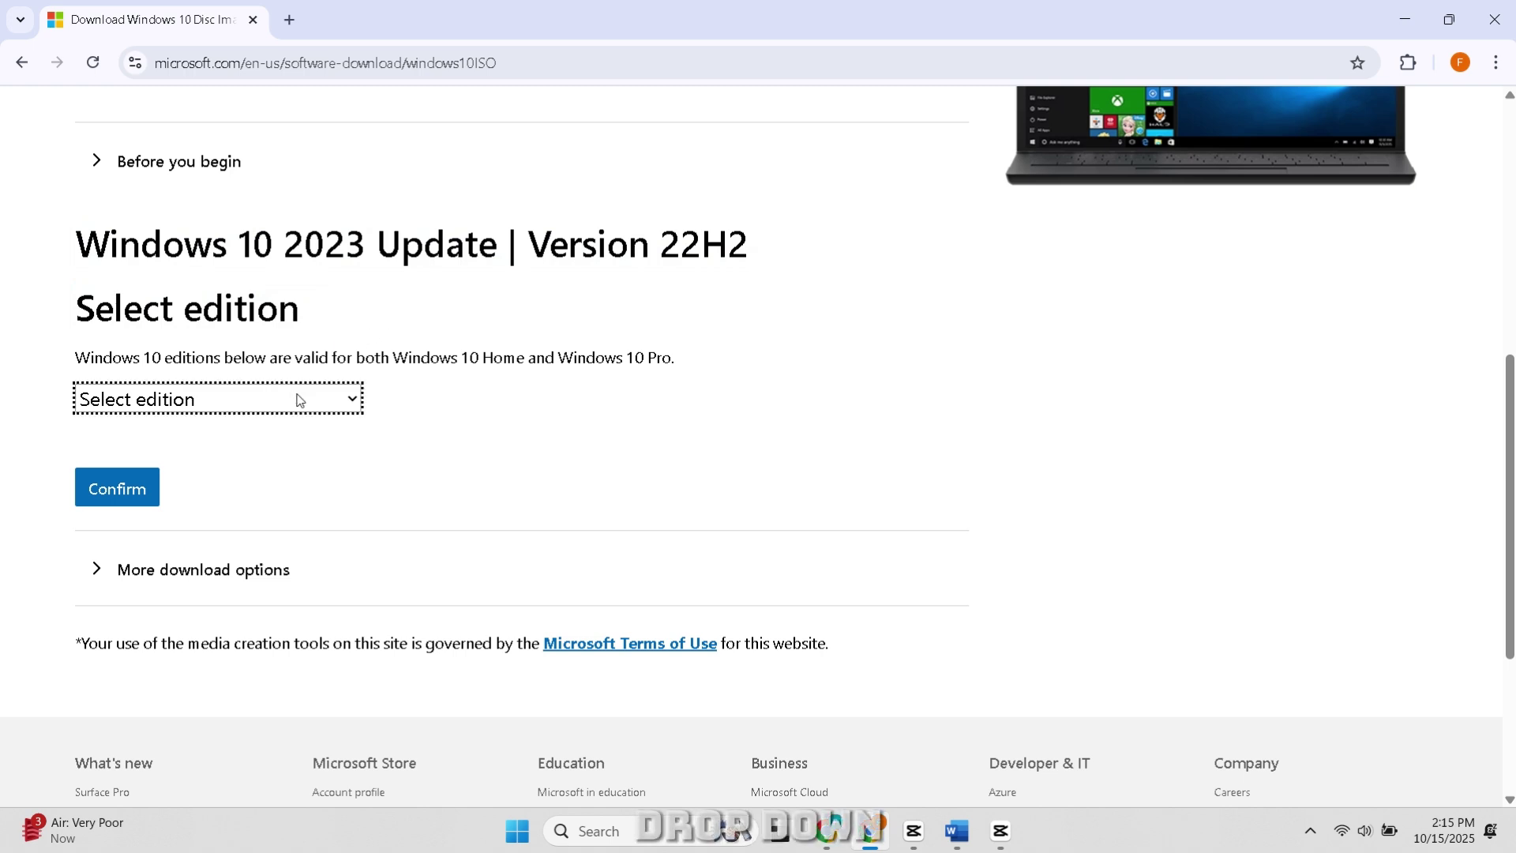
left_click(298, 398)
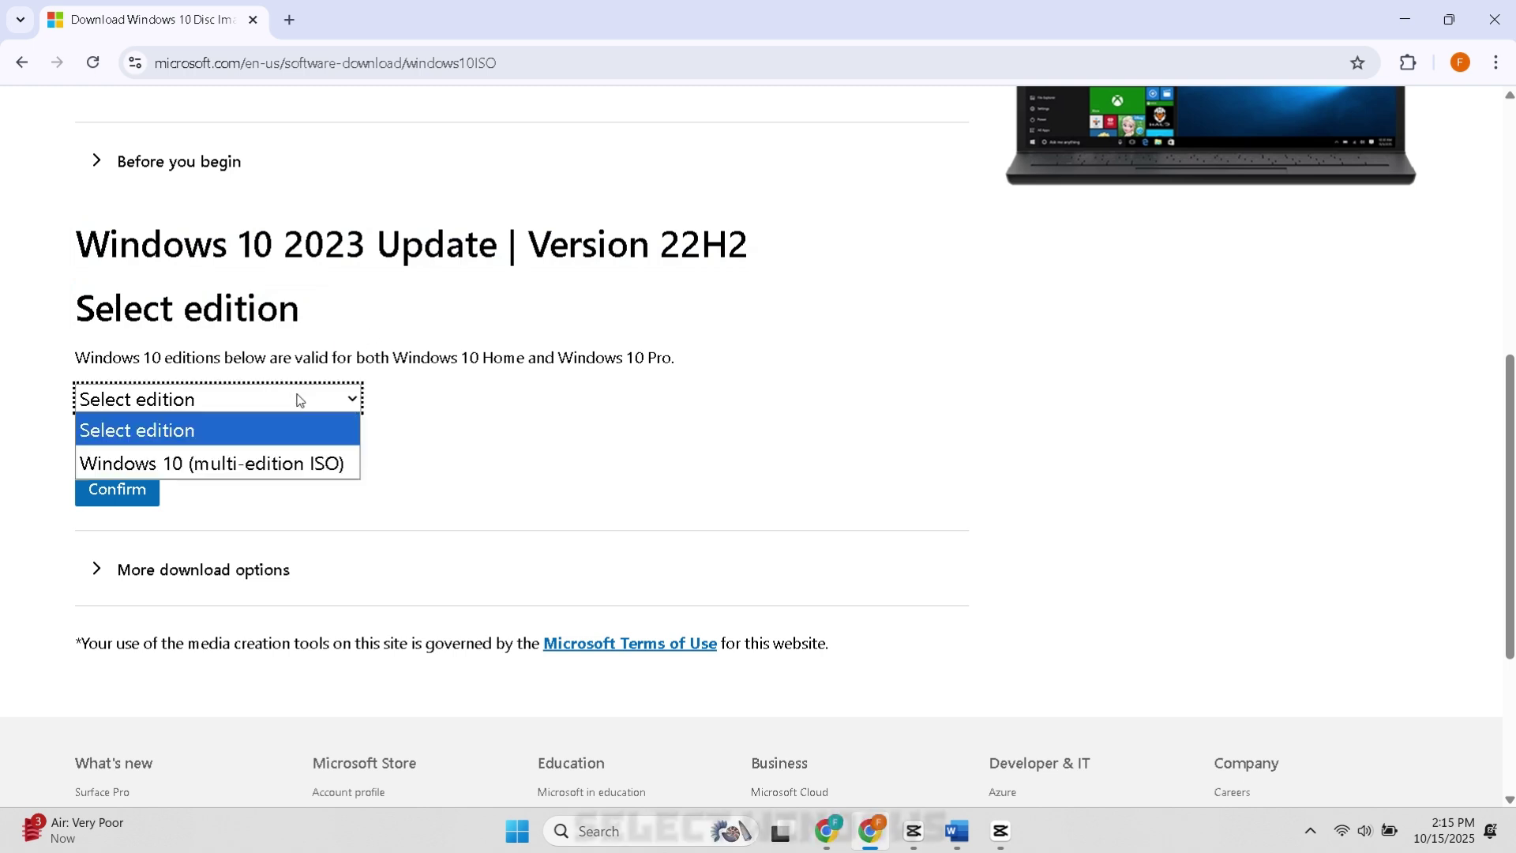
left_click(288, 461)
left_click(117, 488)
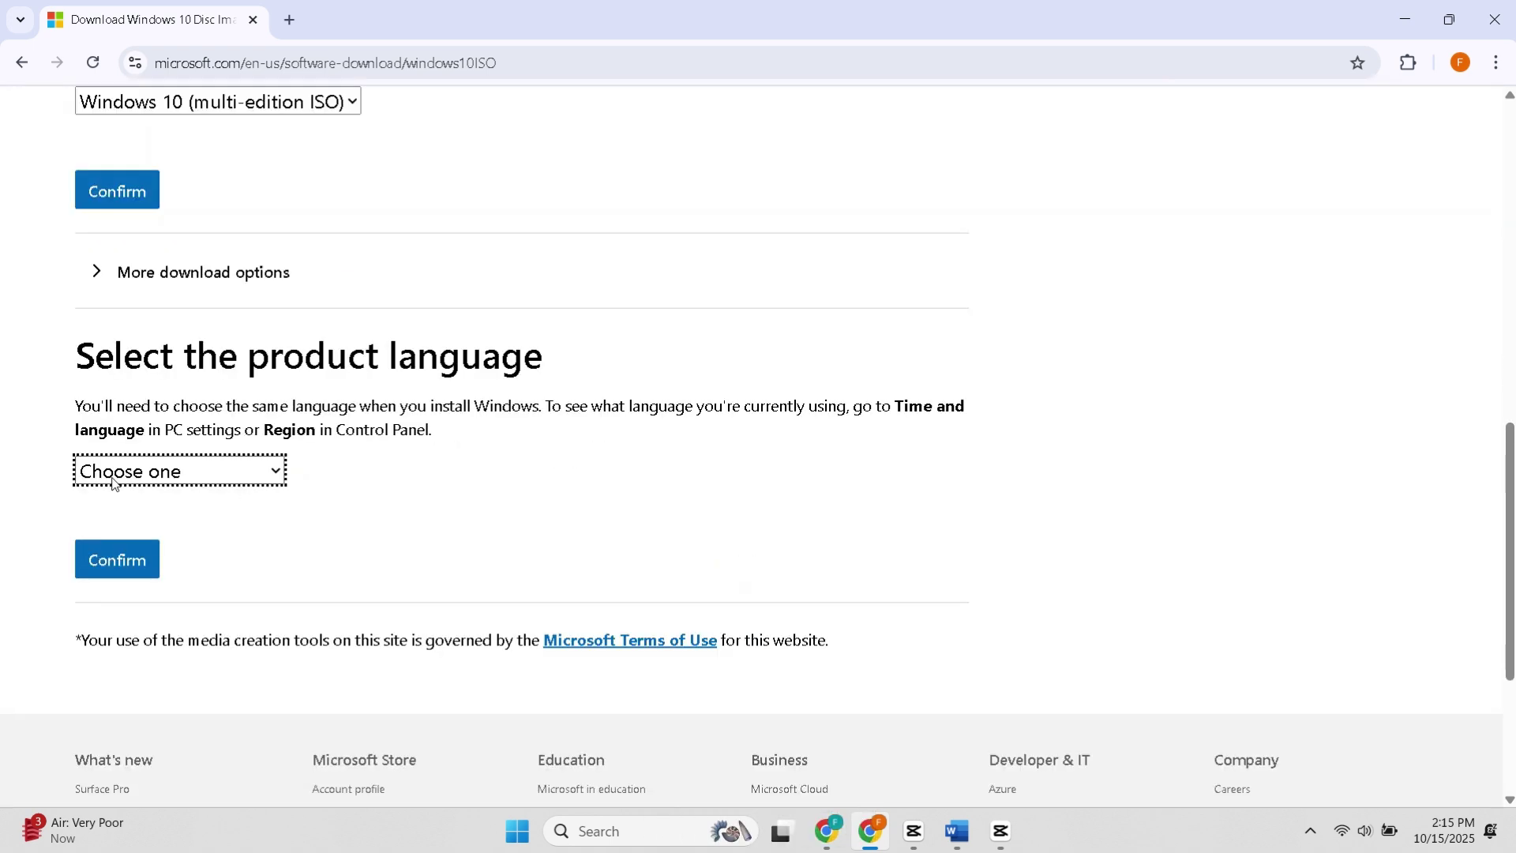
Confirm English (United States) as the product language.
left_click_drag(71, 378, 566, 372)
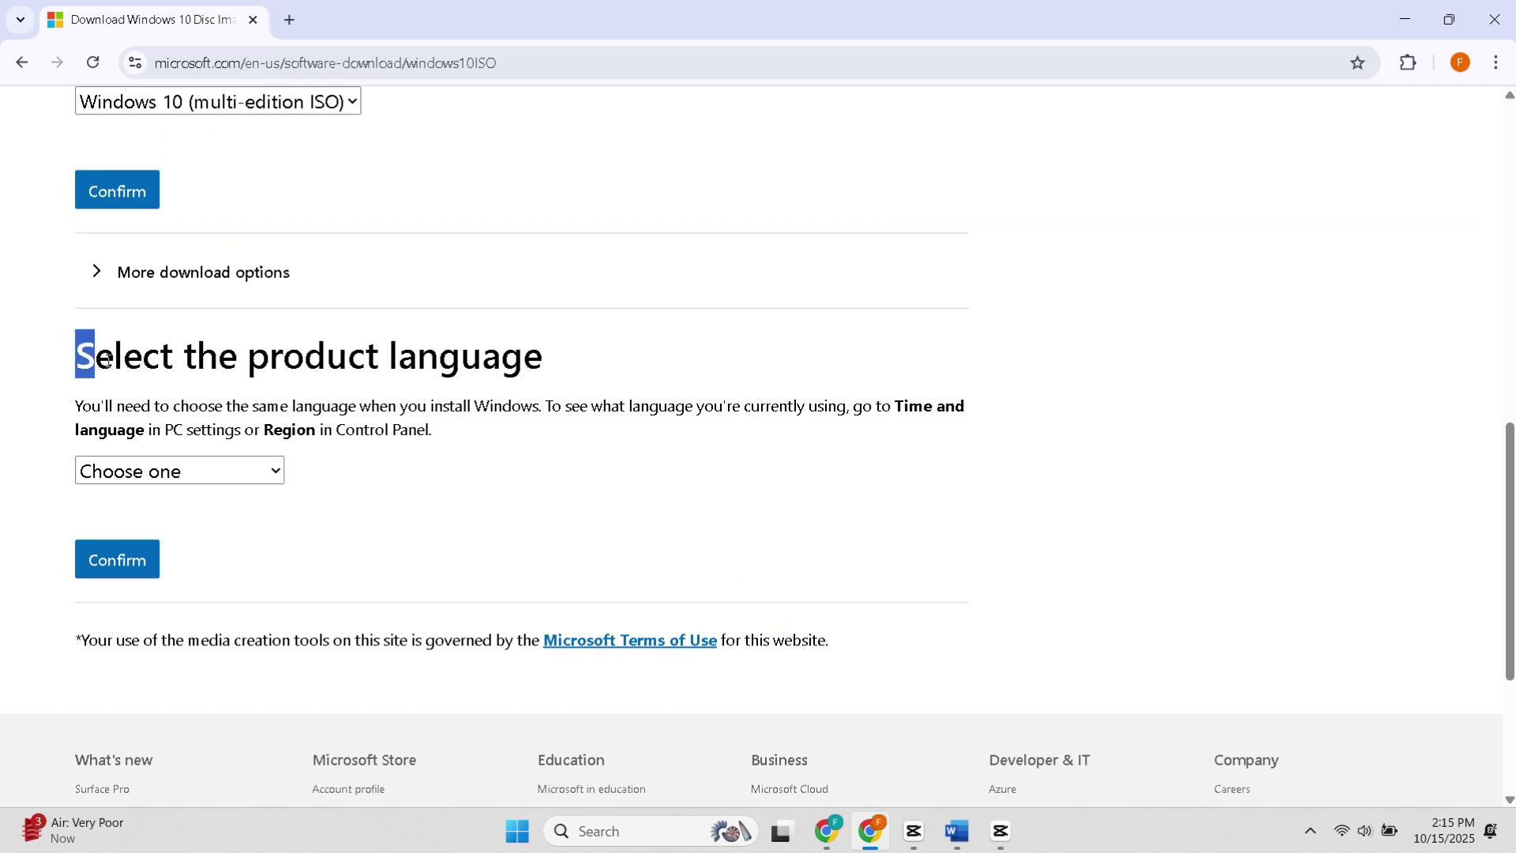
left_click(226, 470)
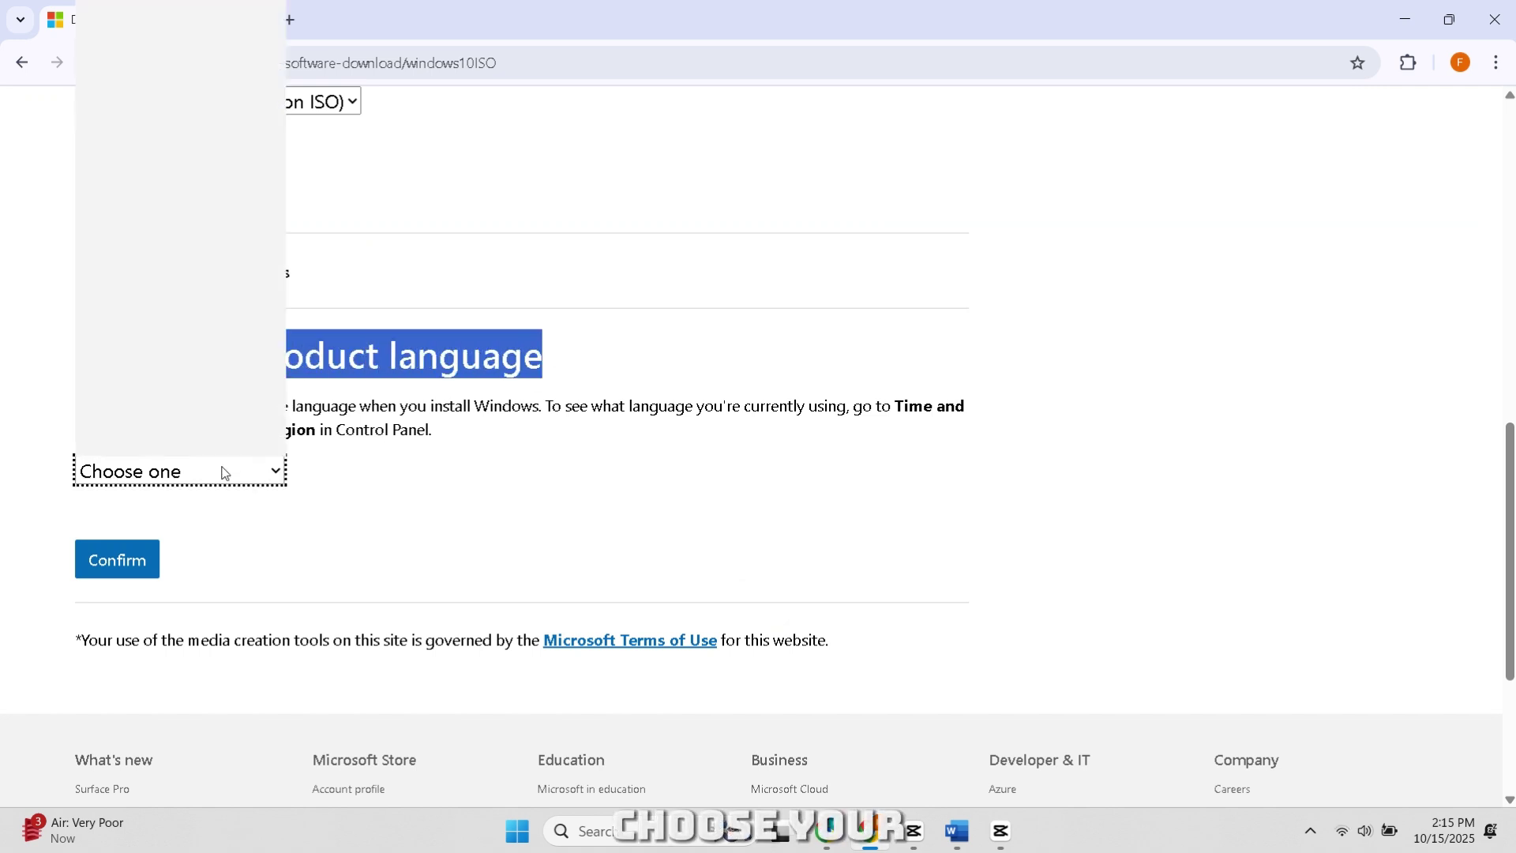
left_click(237, 348)
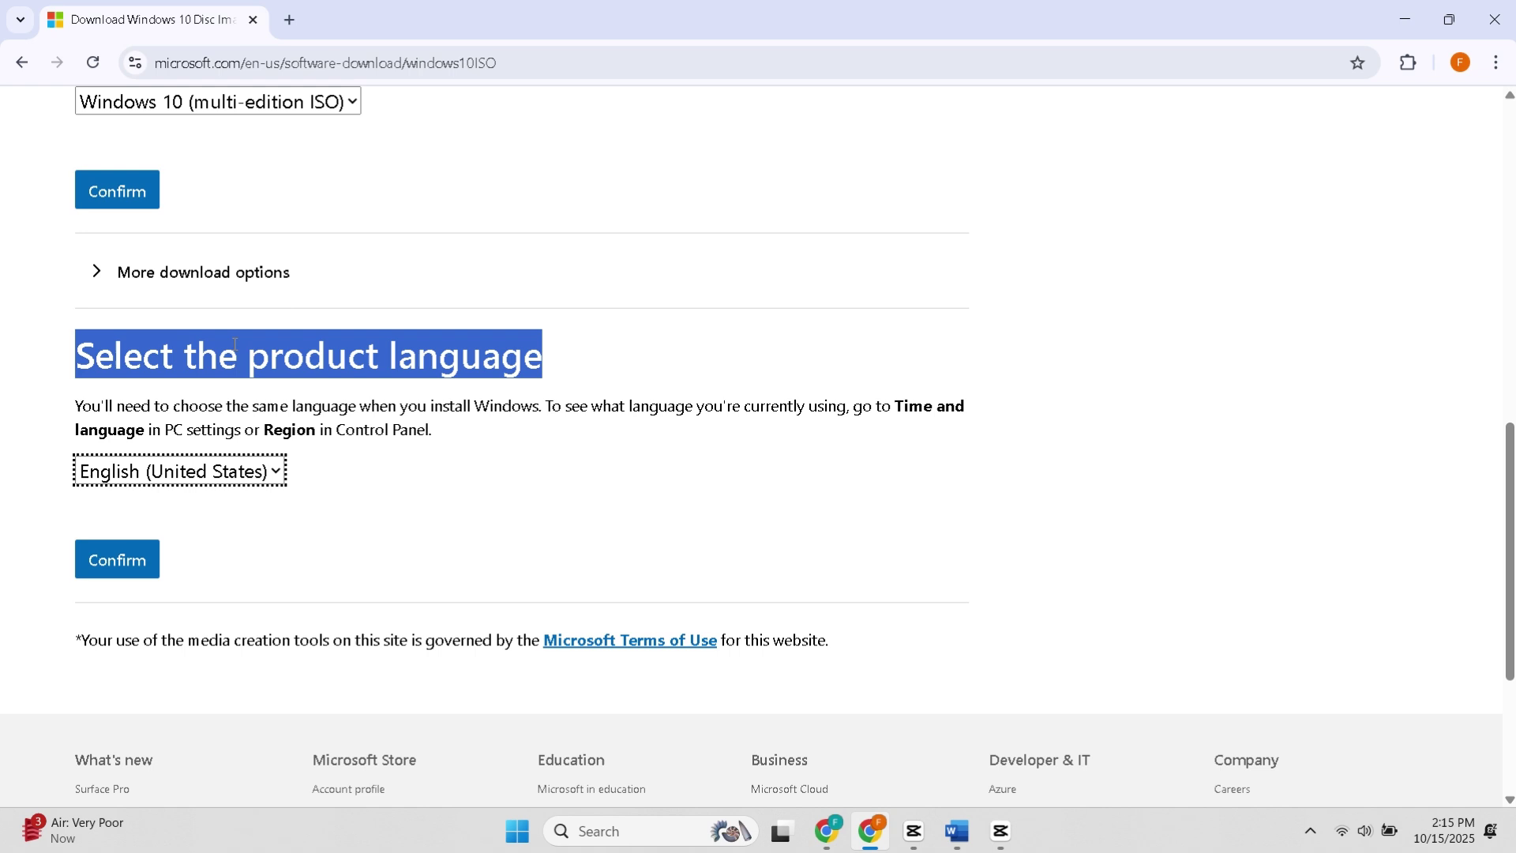
left_click(157, 562)
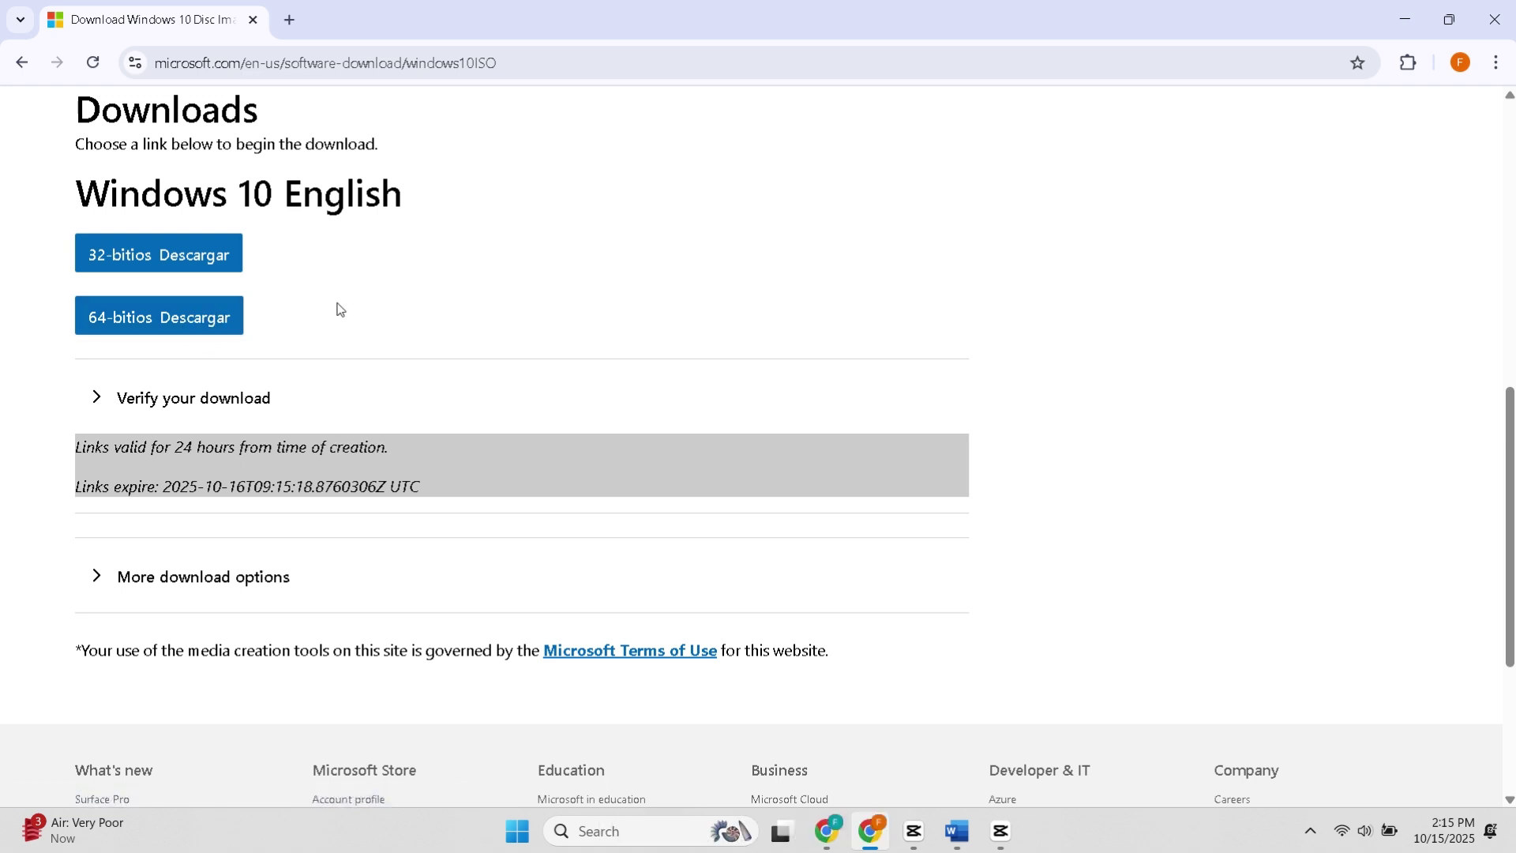
Start the 64-bit Win10_22H2_English_x64v1.iso download (5.7 GB) and check its progress.
left_click(175, 319)
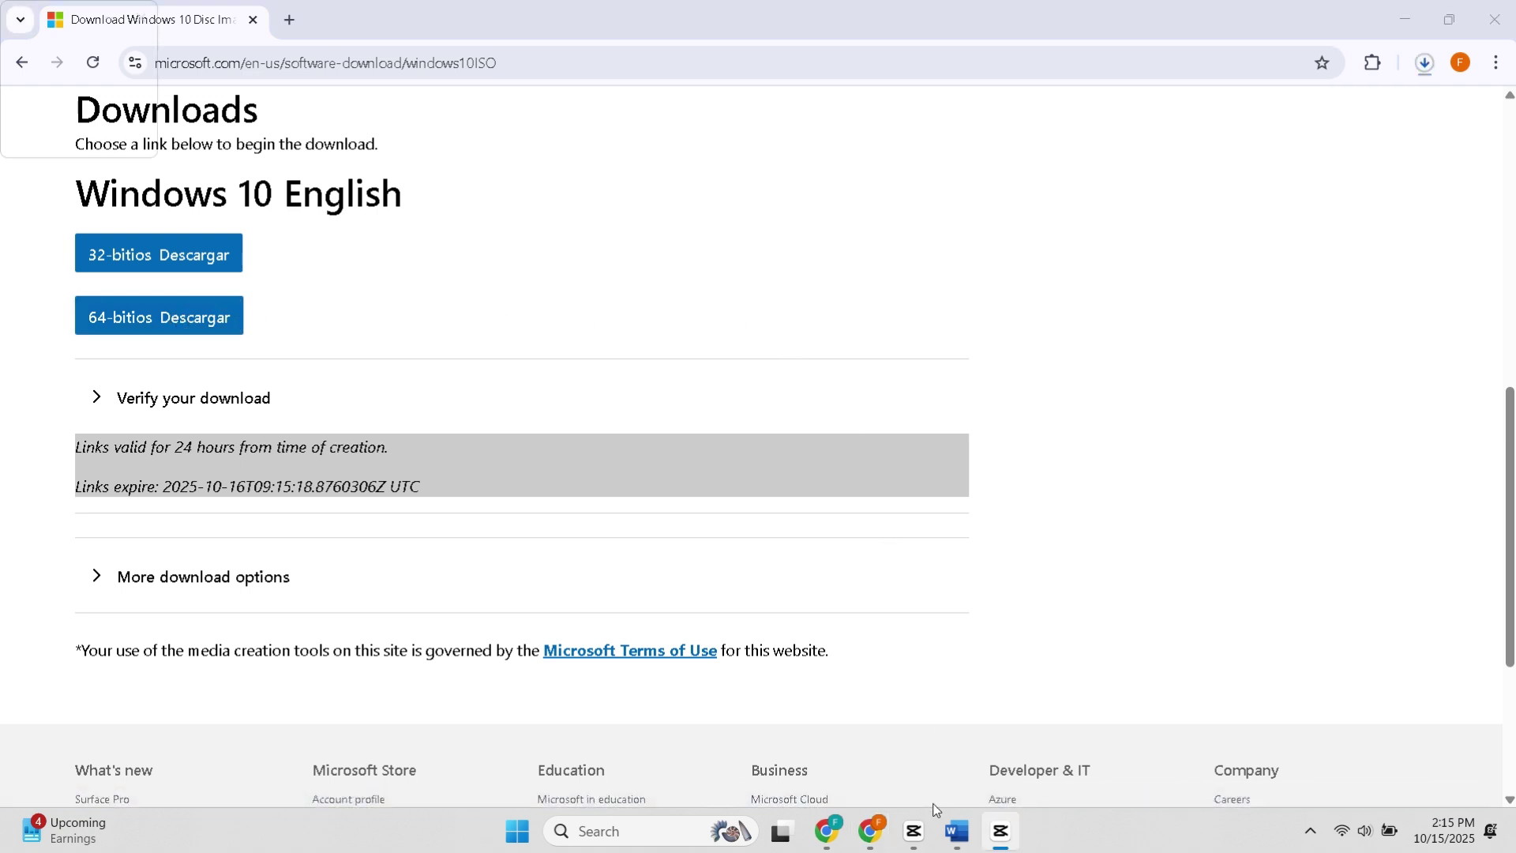
left_click(1423, 63)
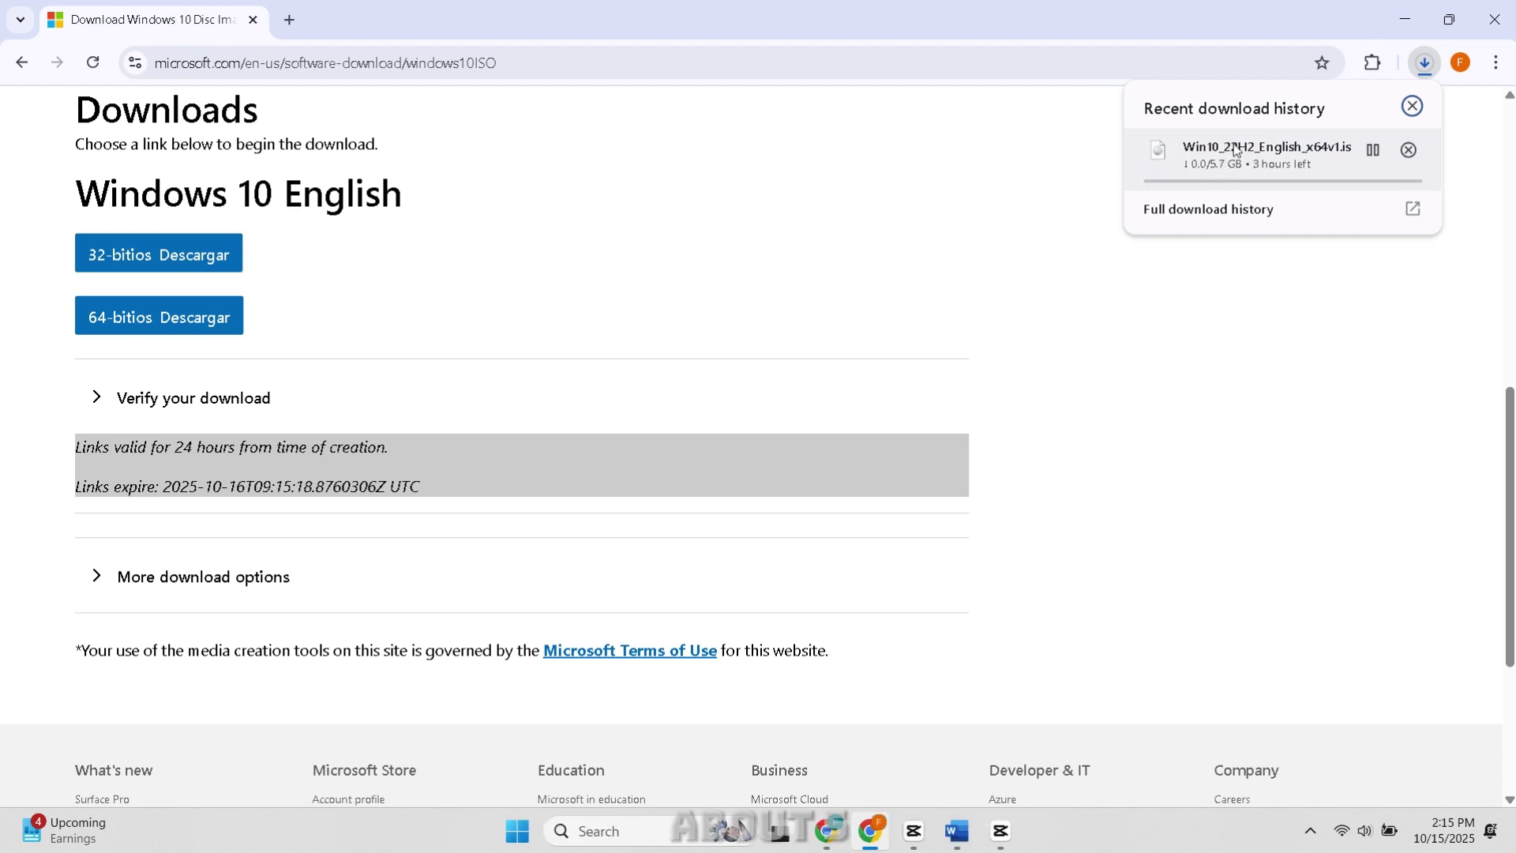
left_click(1068, 172)
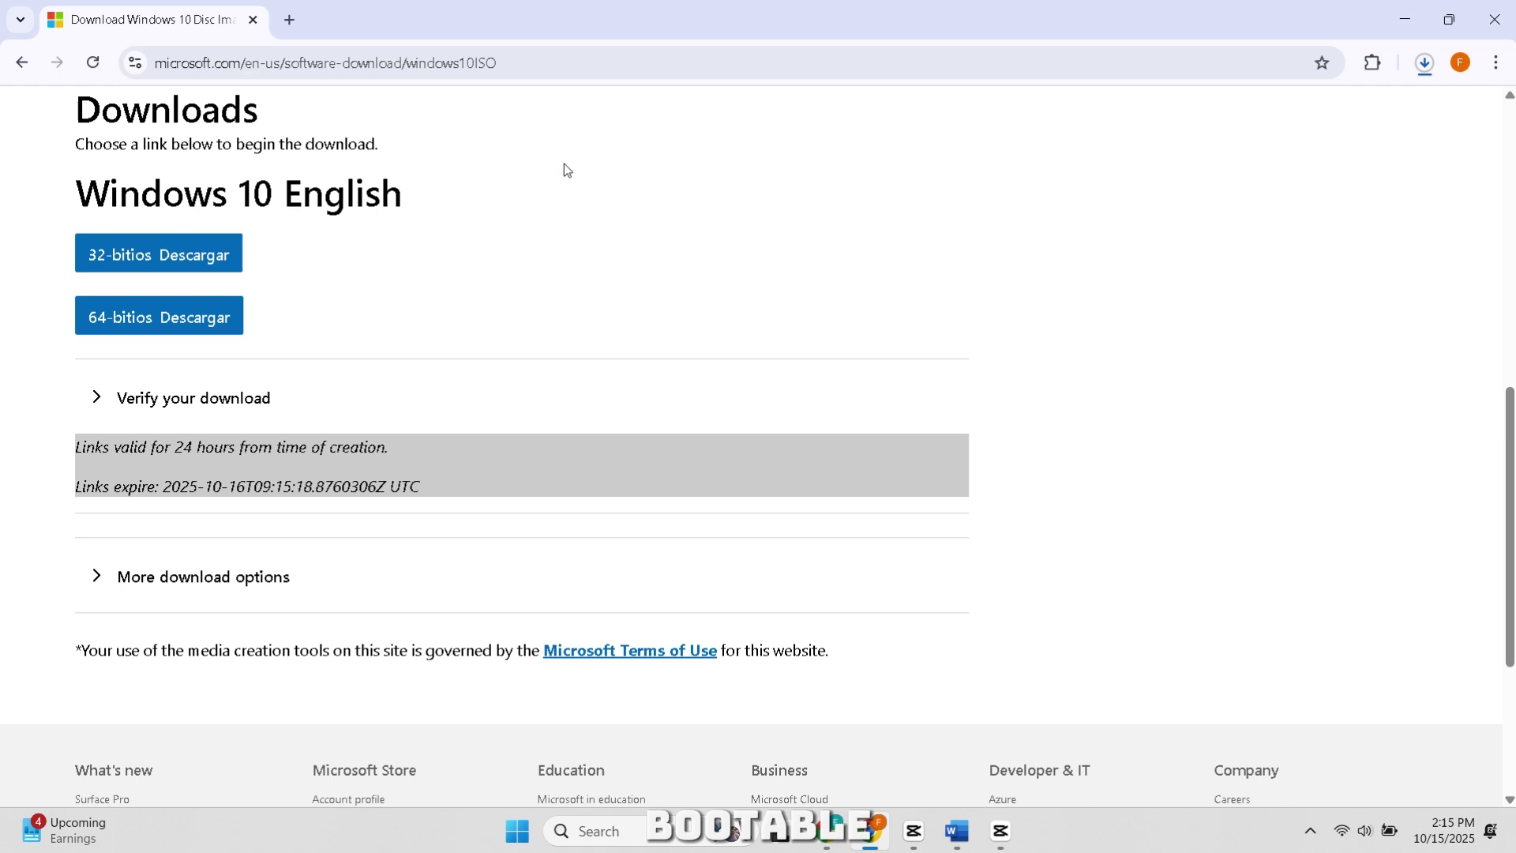
Search Google for 'RUFUS' in a new tab and open the official rufus.ie site.
left_click(290, 20)
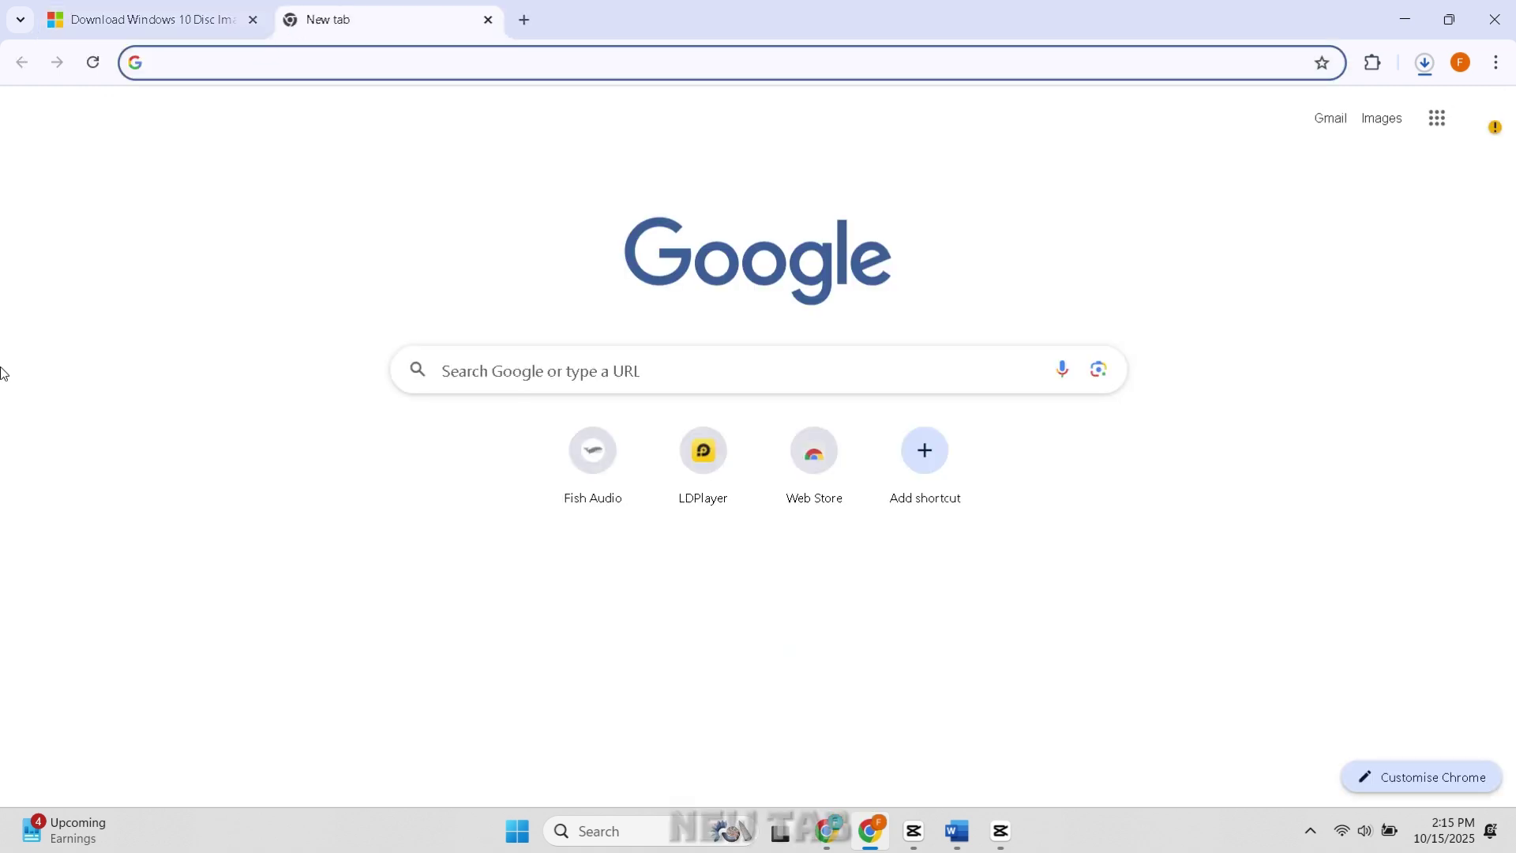
type("RUFUS")
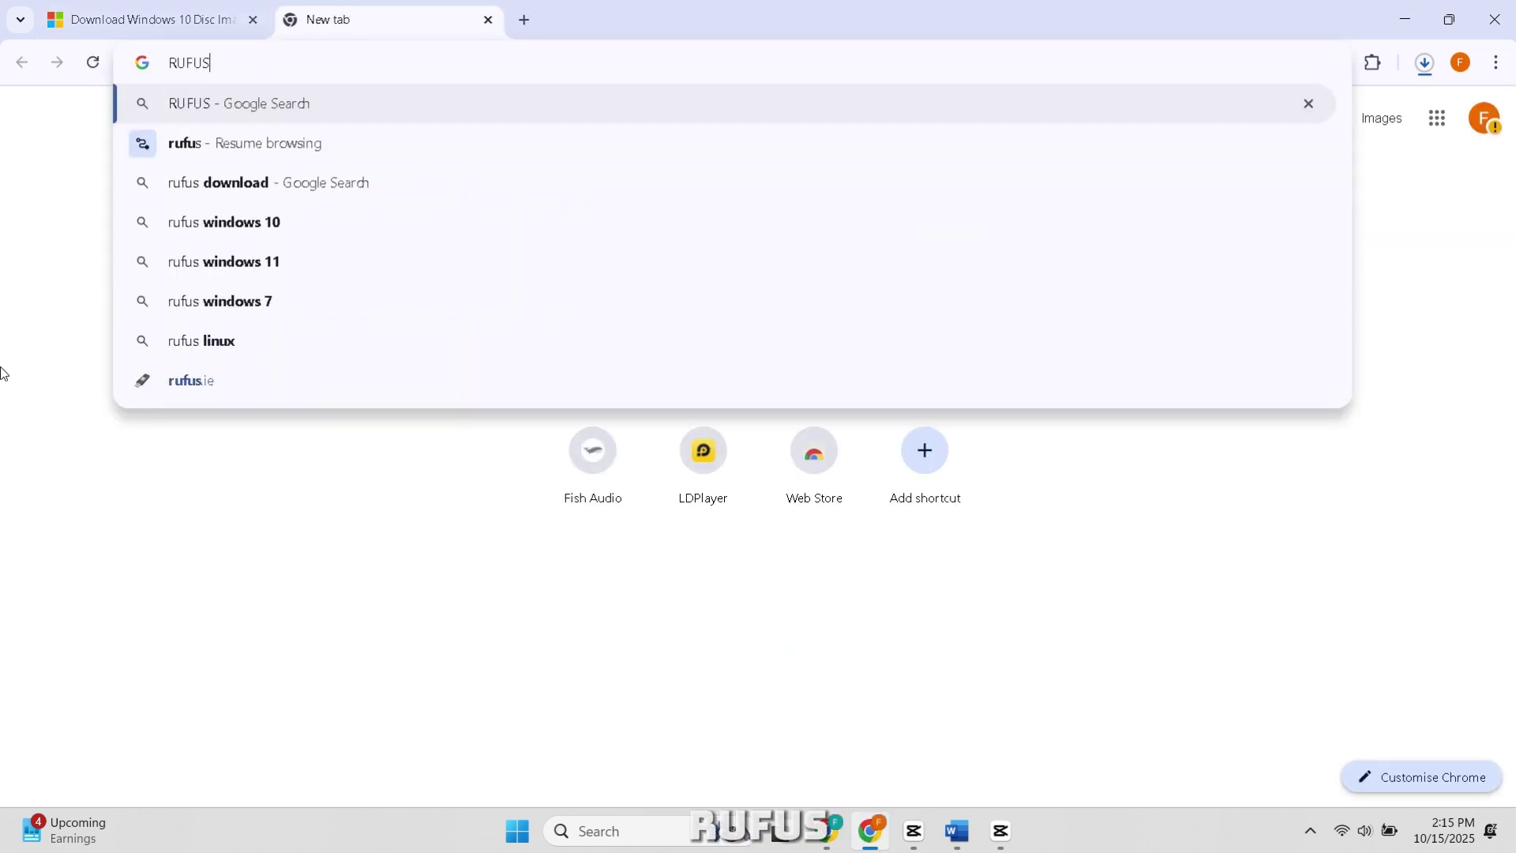
key("Return")
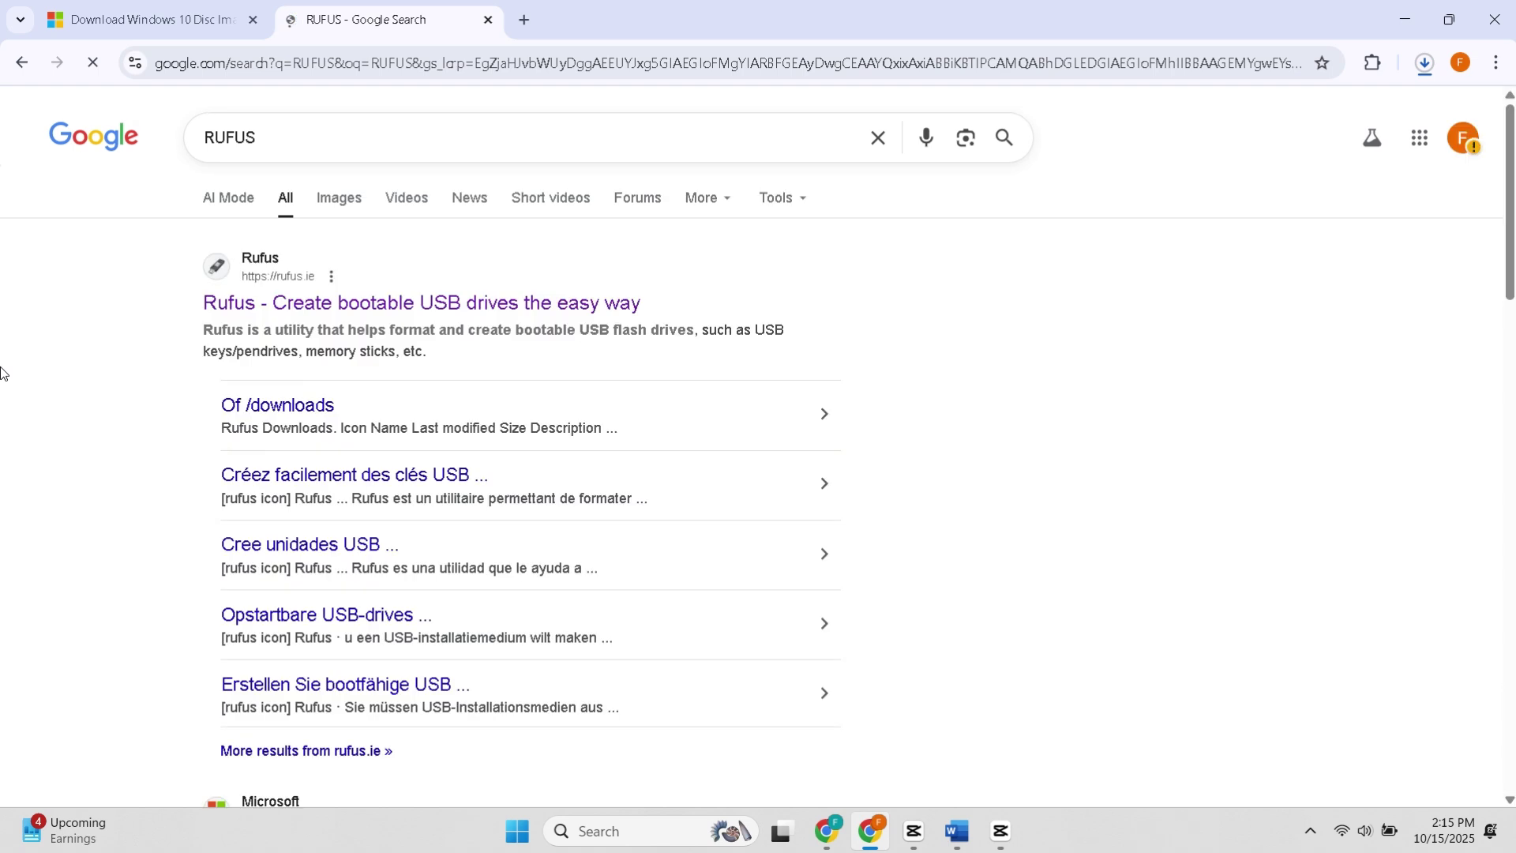
left_click(357, 304)
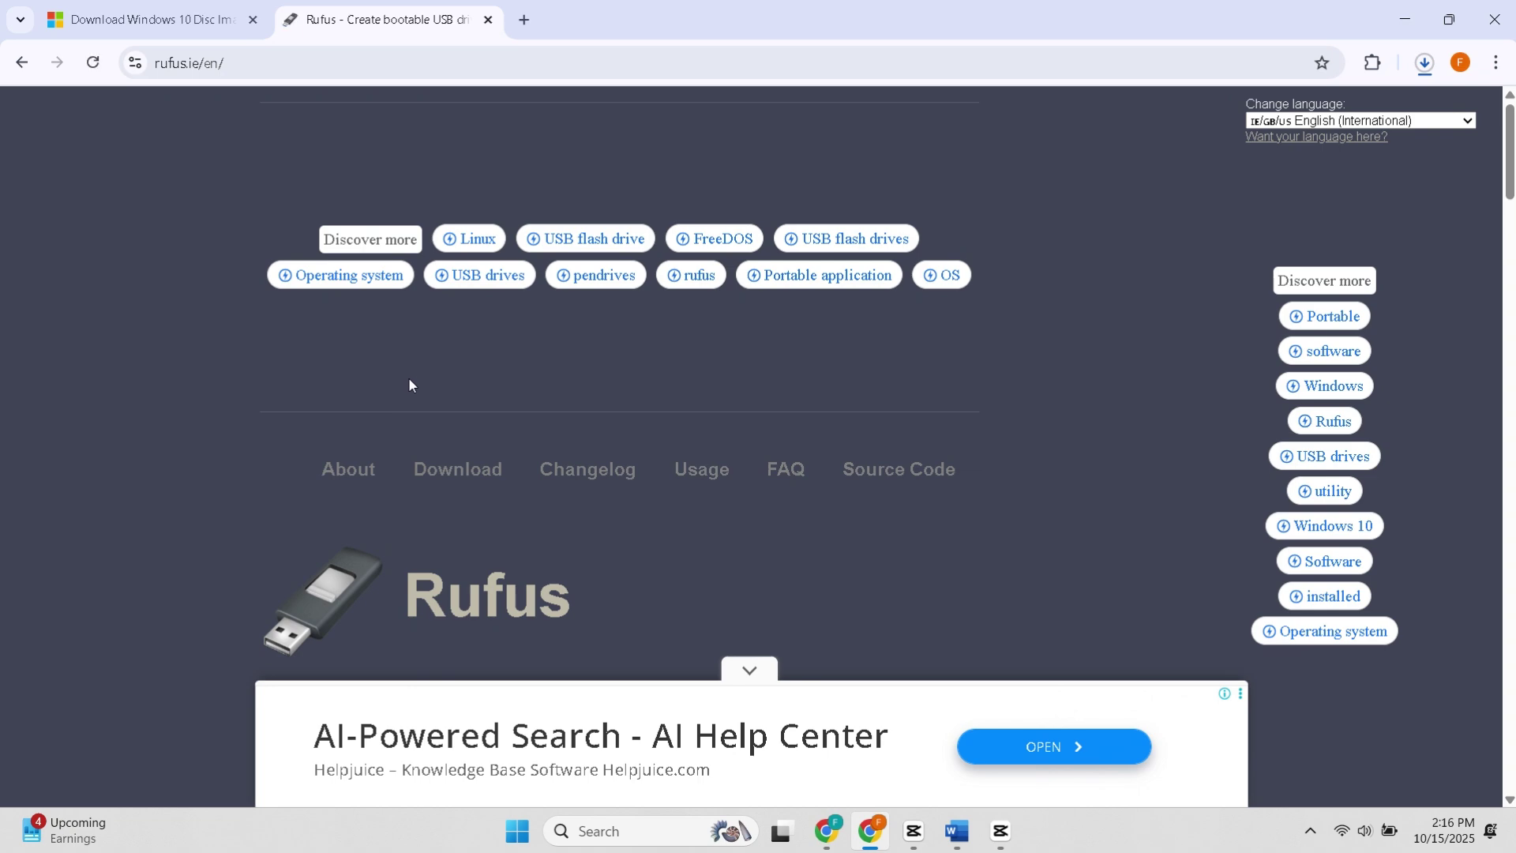
Download the standard x64 rufus-4.11.exe, dismiss the ad, and check download progress.
scroll(419, 363, "down", 1)
scroll(427, 353, "down", 4)
scroll(427, 359, "down", 2)
scroll(428, 360, "down", 5)
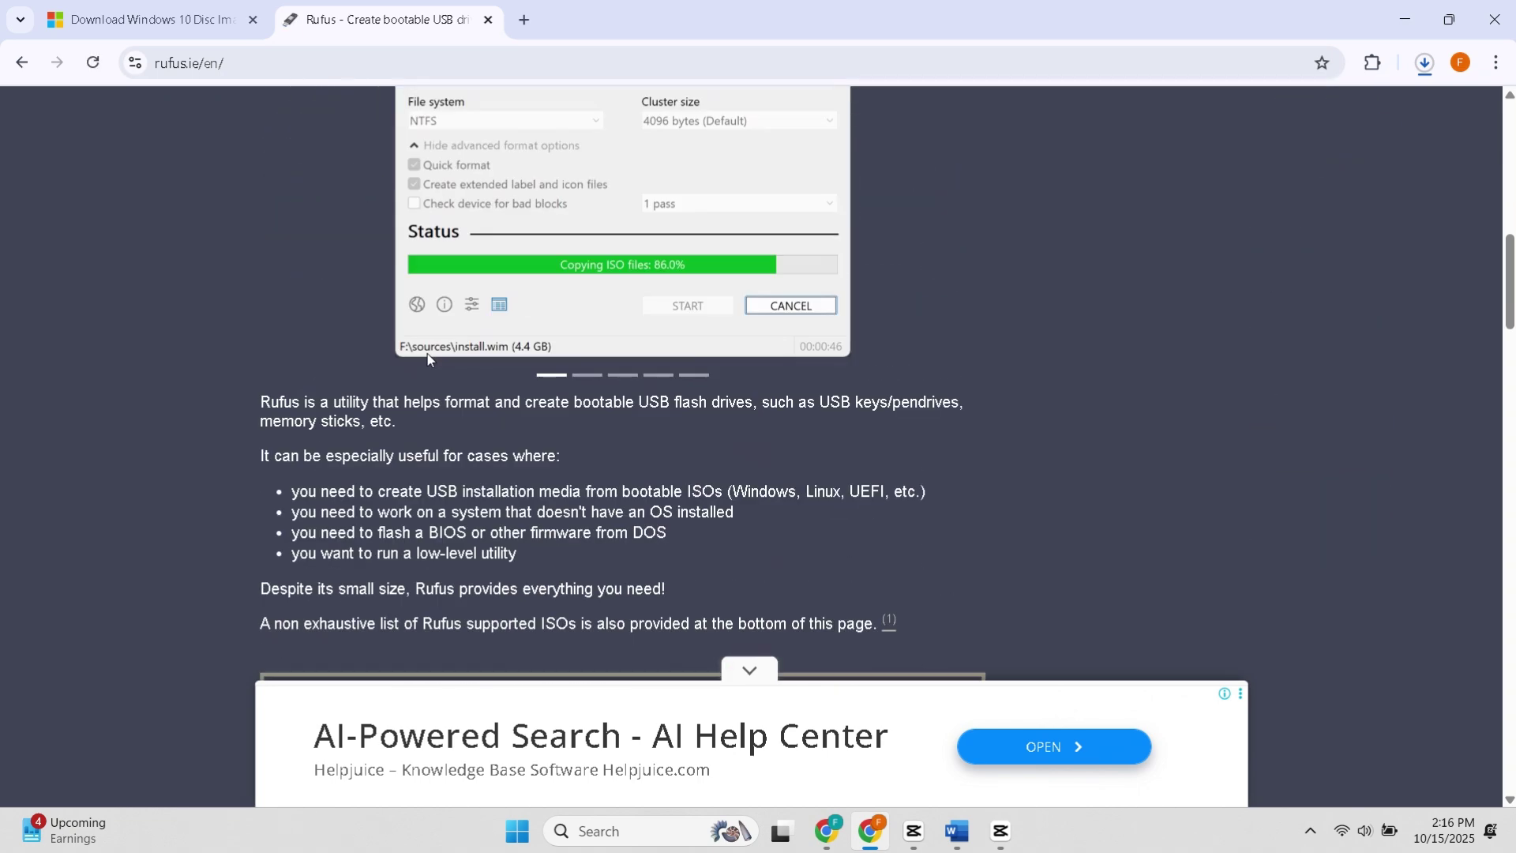
scroll(427, 357, "down", 4)
scroll(426, 355, "down", 2)
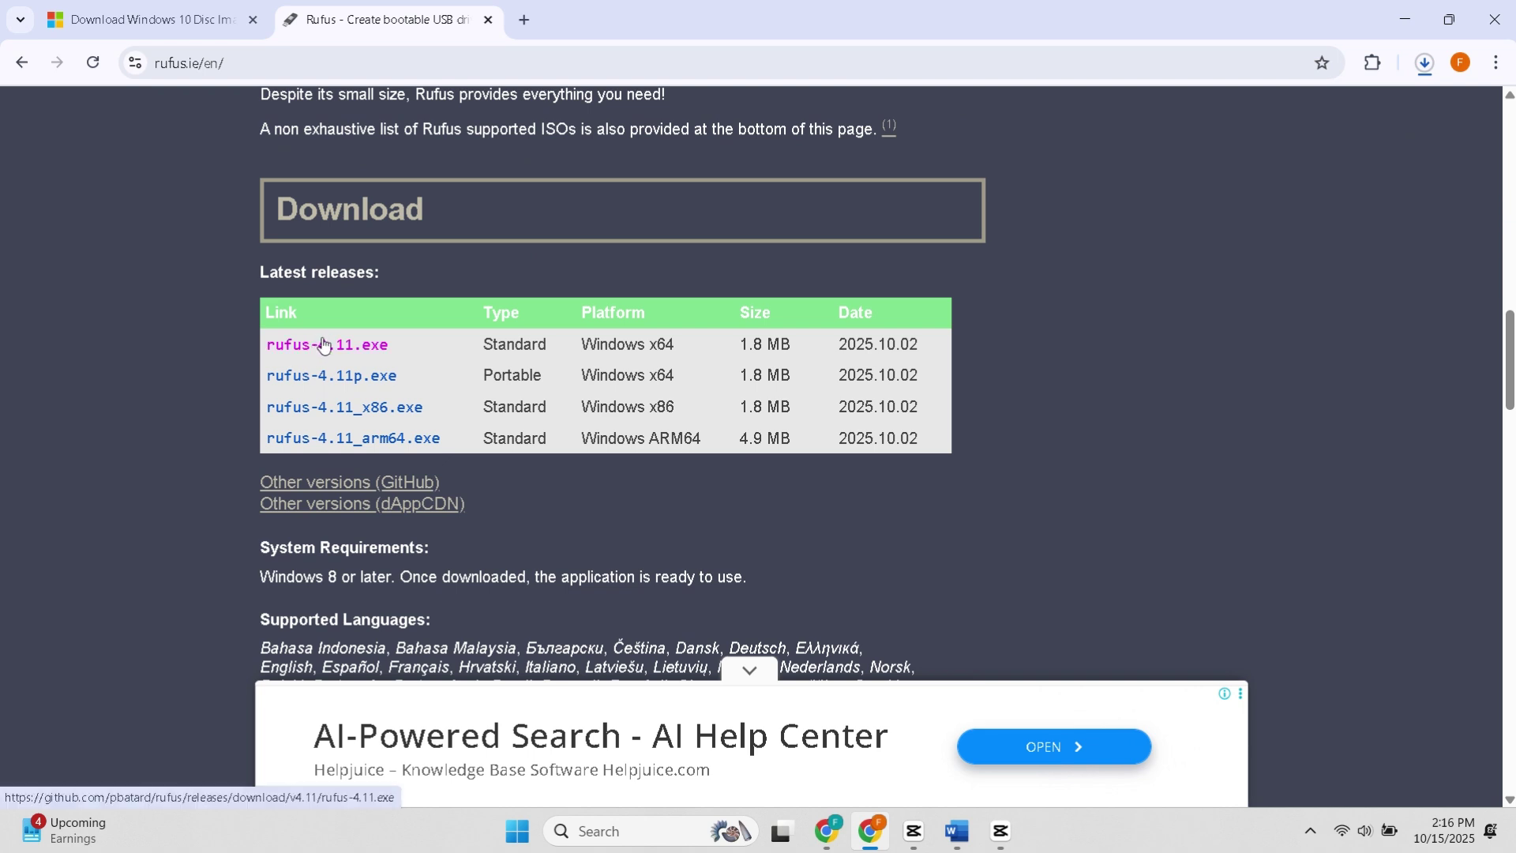
left_click(323, 345)
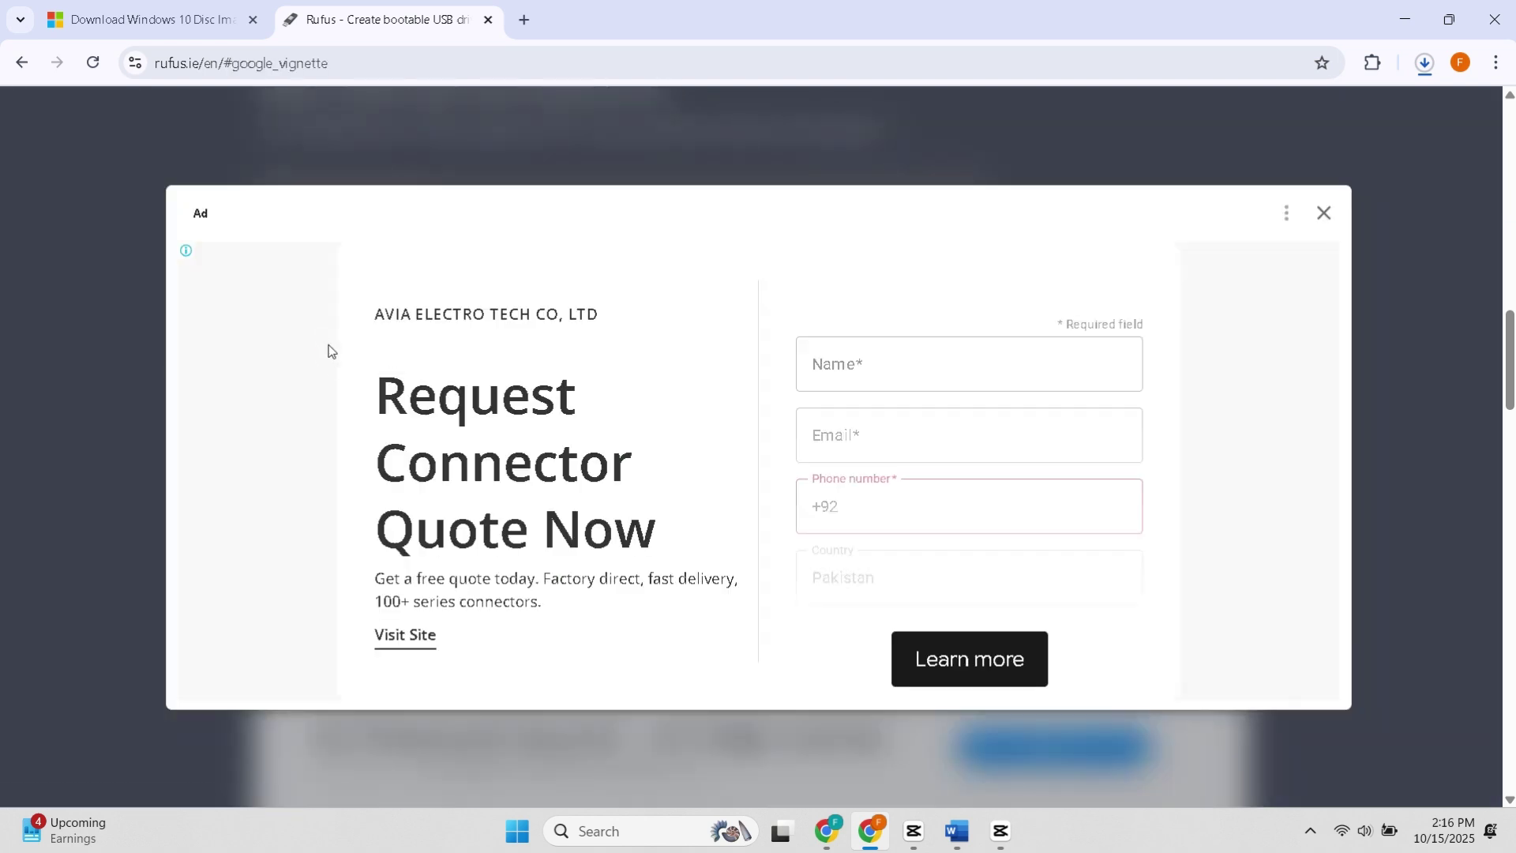
left_click(1324, 213)
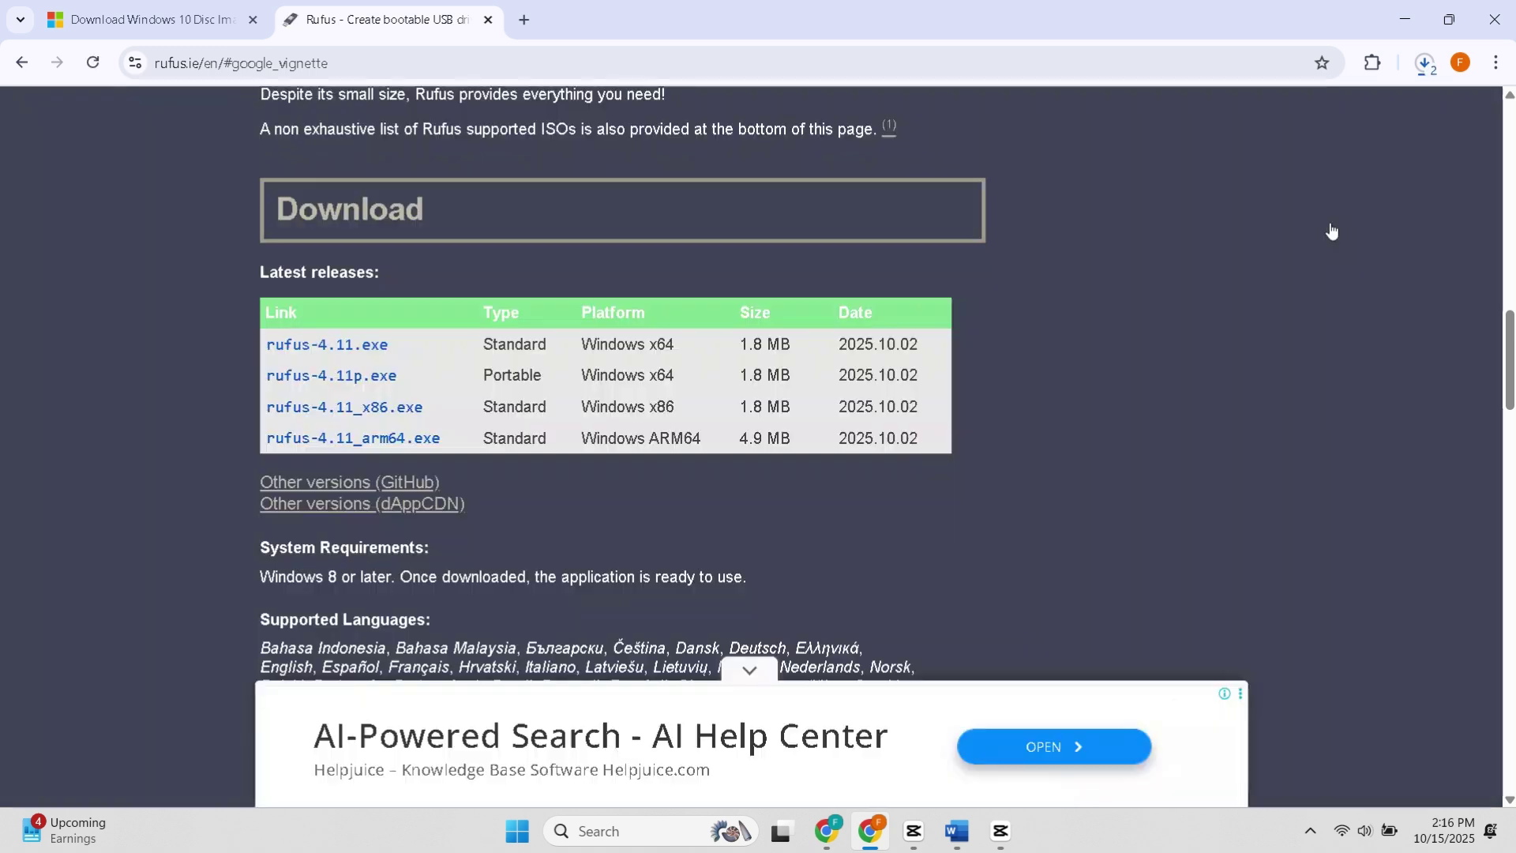
left_click(1425, 65)
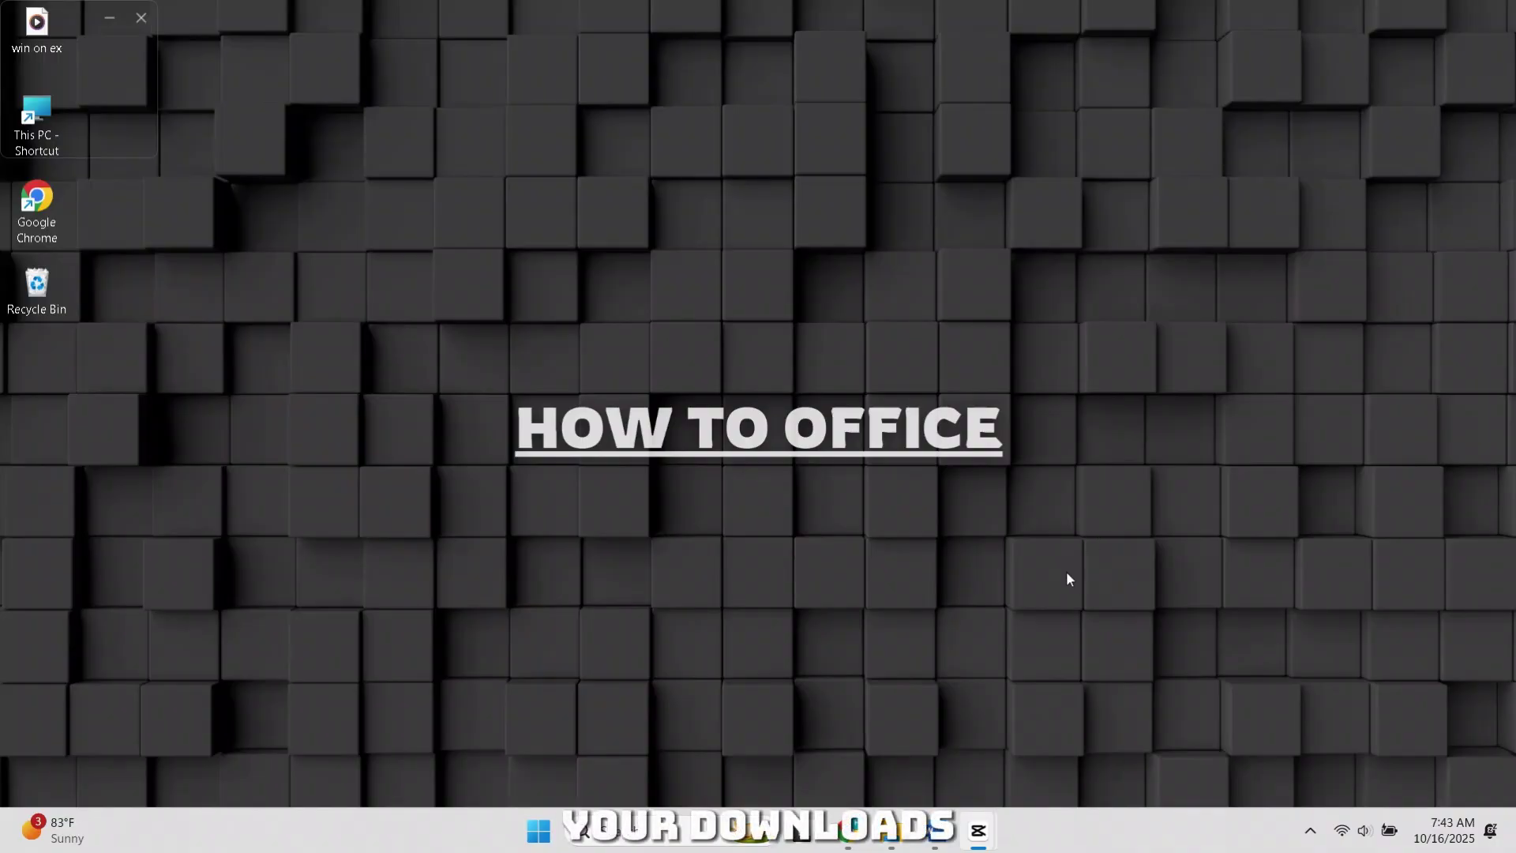
Launch rufus-4.9 from the Downloads folder in File Explorer.
left_click(892, 831)
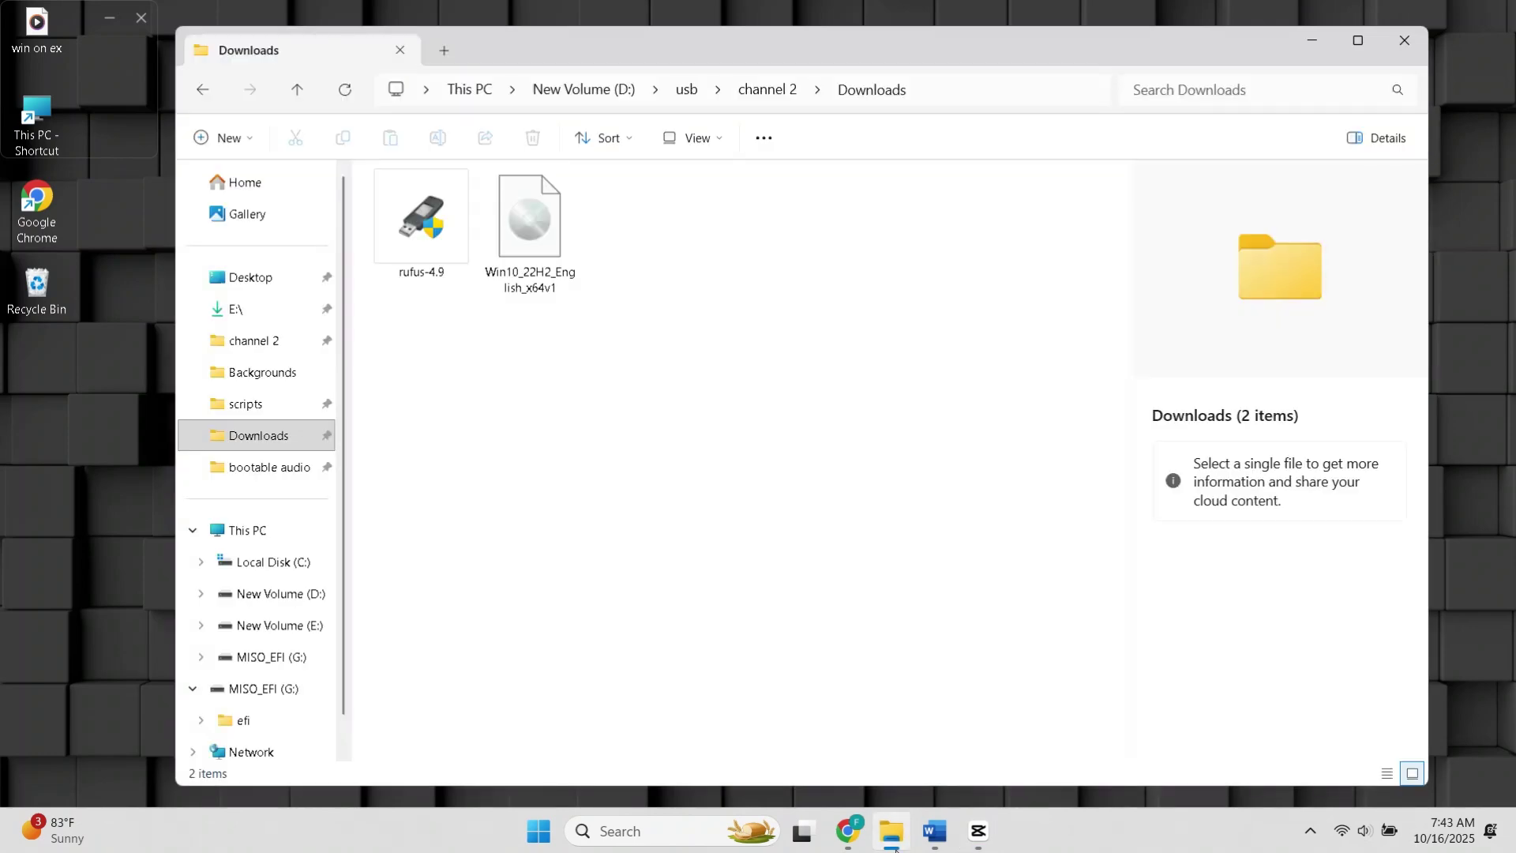
right_click(422, 258)
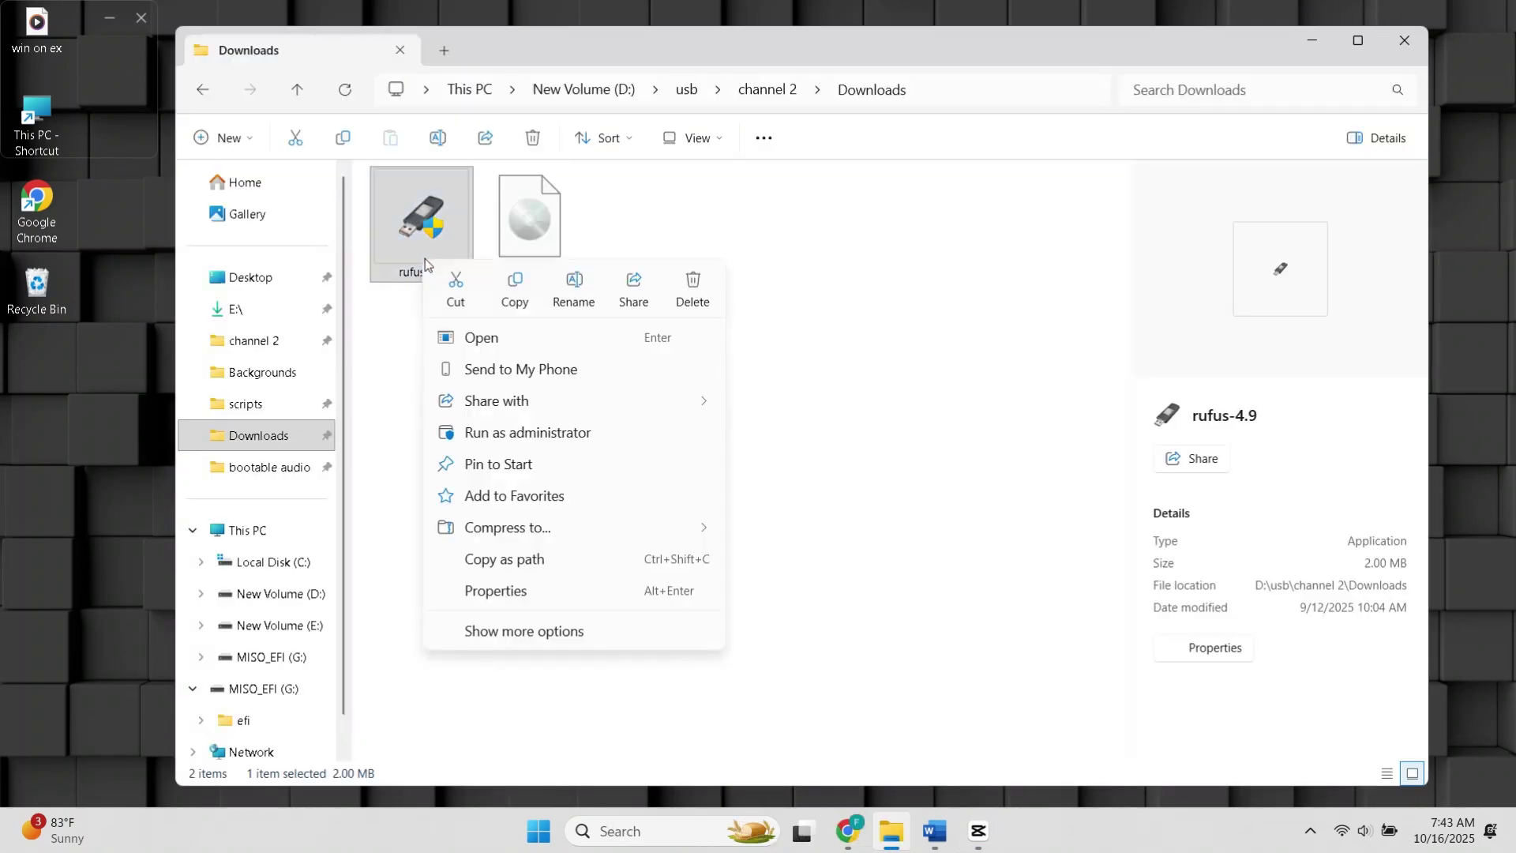
left_click(510, 338)
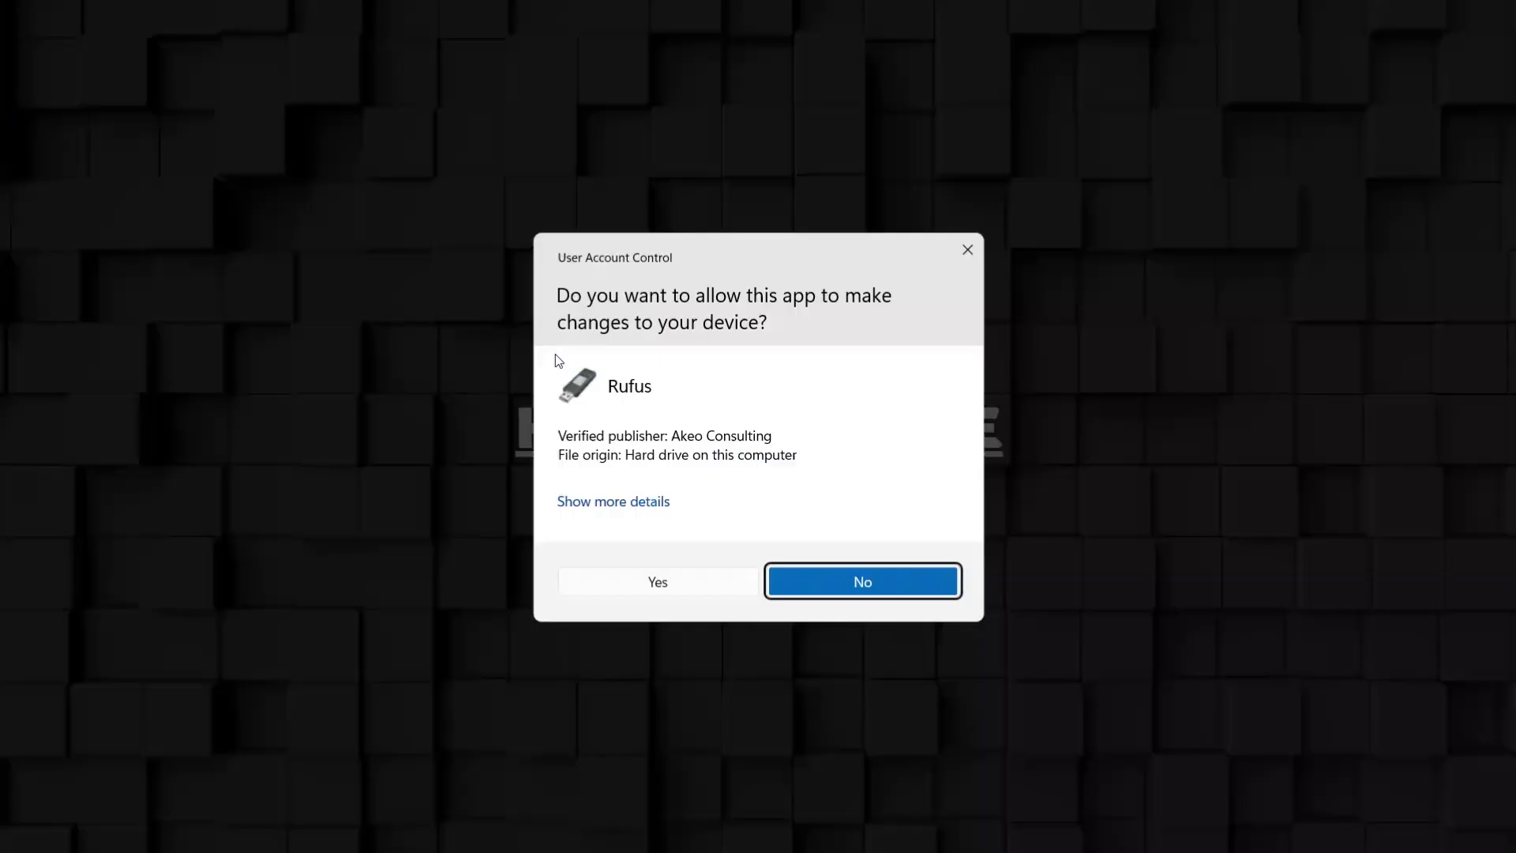
Approve the UAC prompt and open Rufus's boot image picker for the 32 GB MISO_EFI drive.
left_click(655, 594)
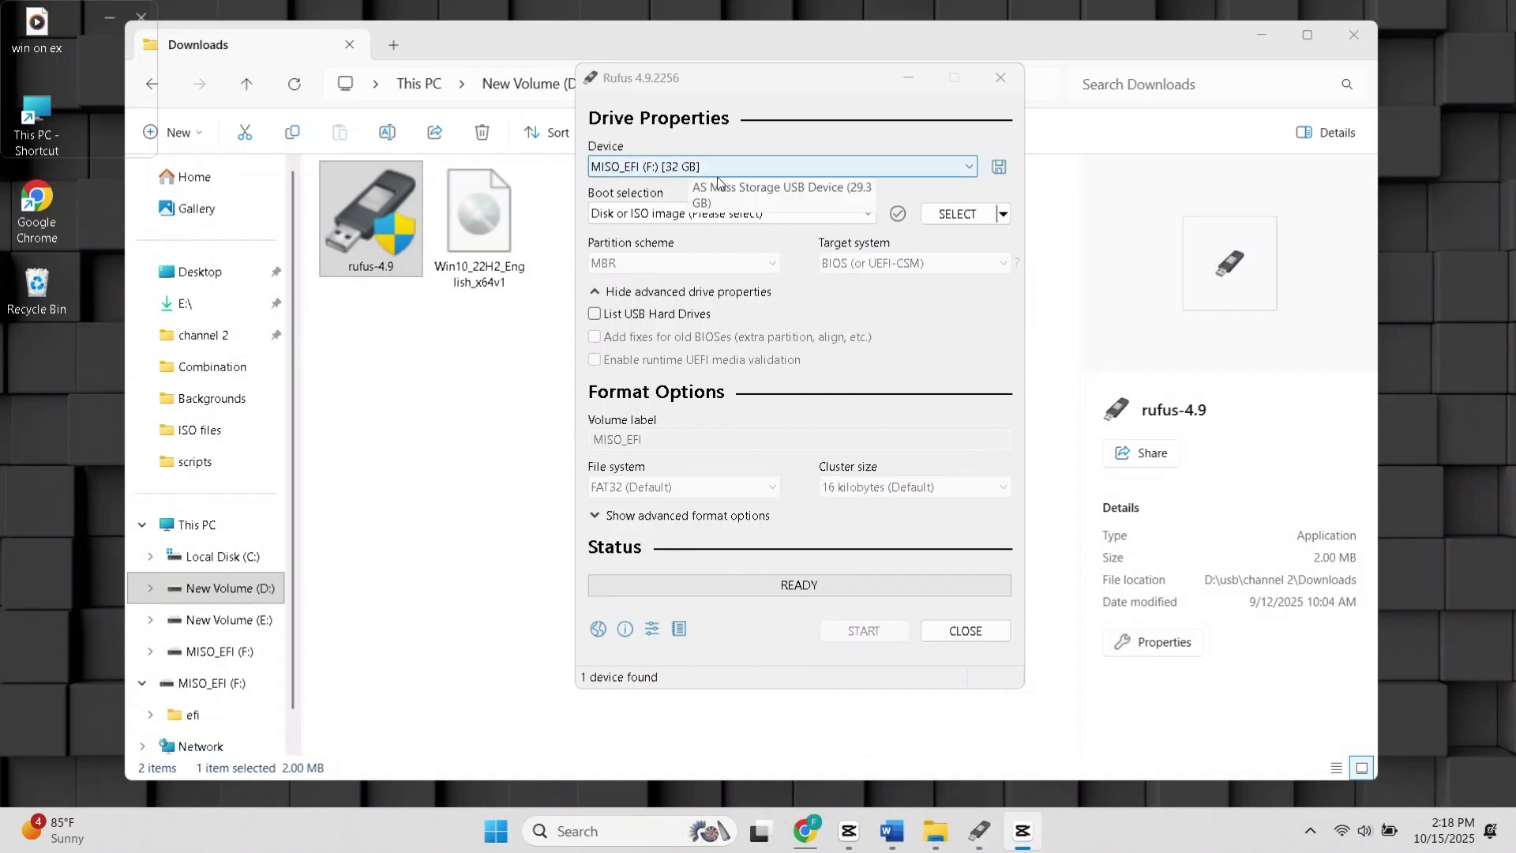
left_click(947, 223)
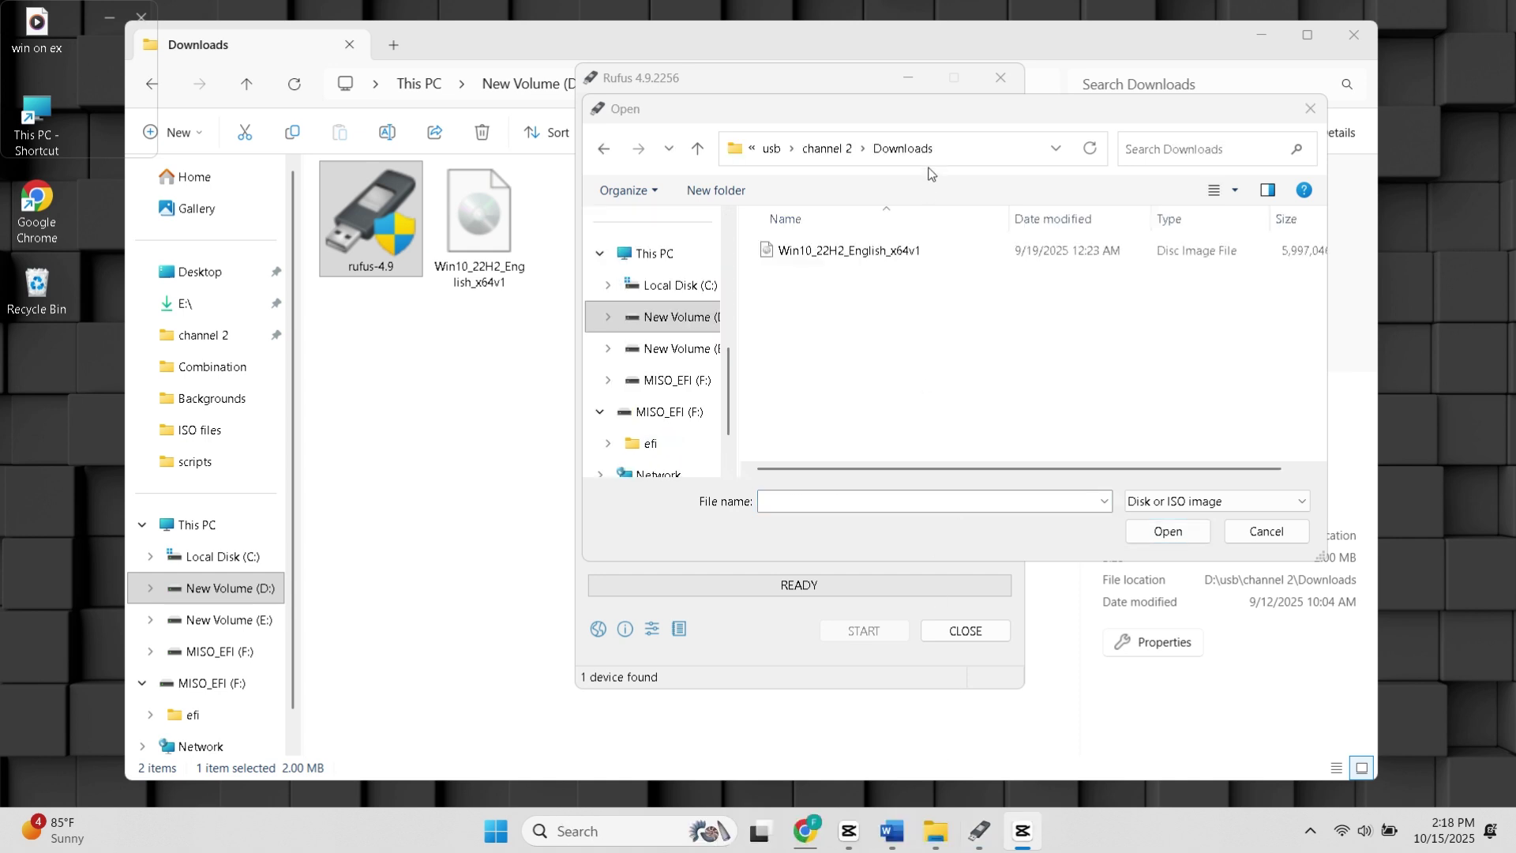
Load the Win10_22H2_English_x64v1 ISO into Rufus and keep GPT as the partition scheme.
left_click(865, 263)
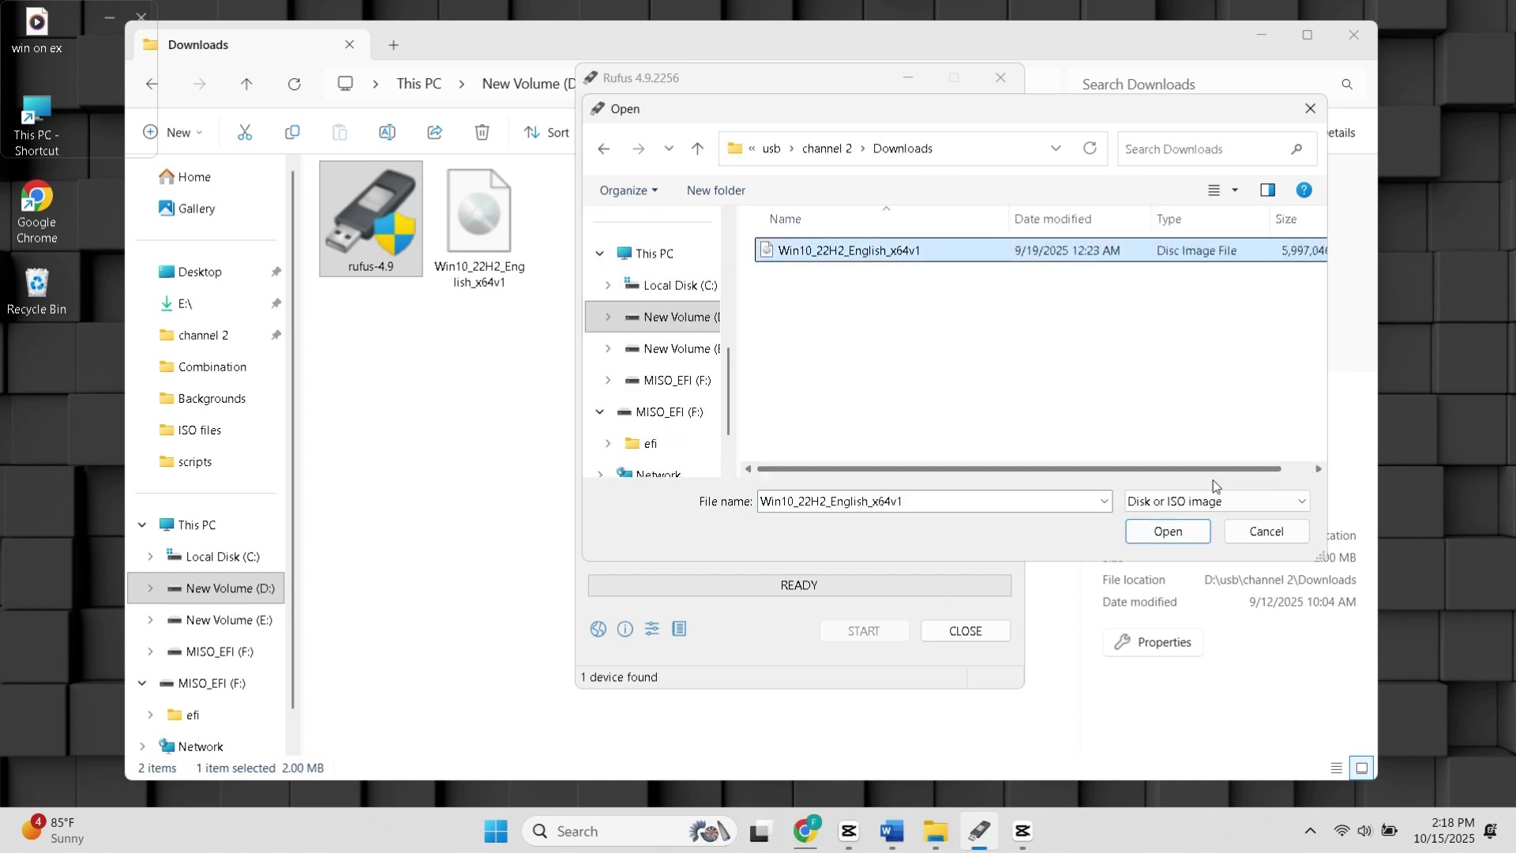
left_click(1188, 536)
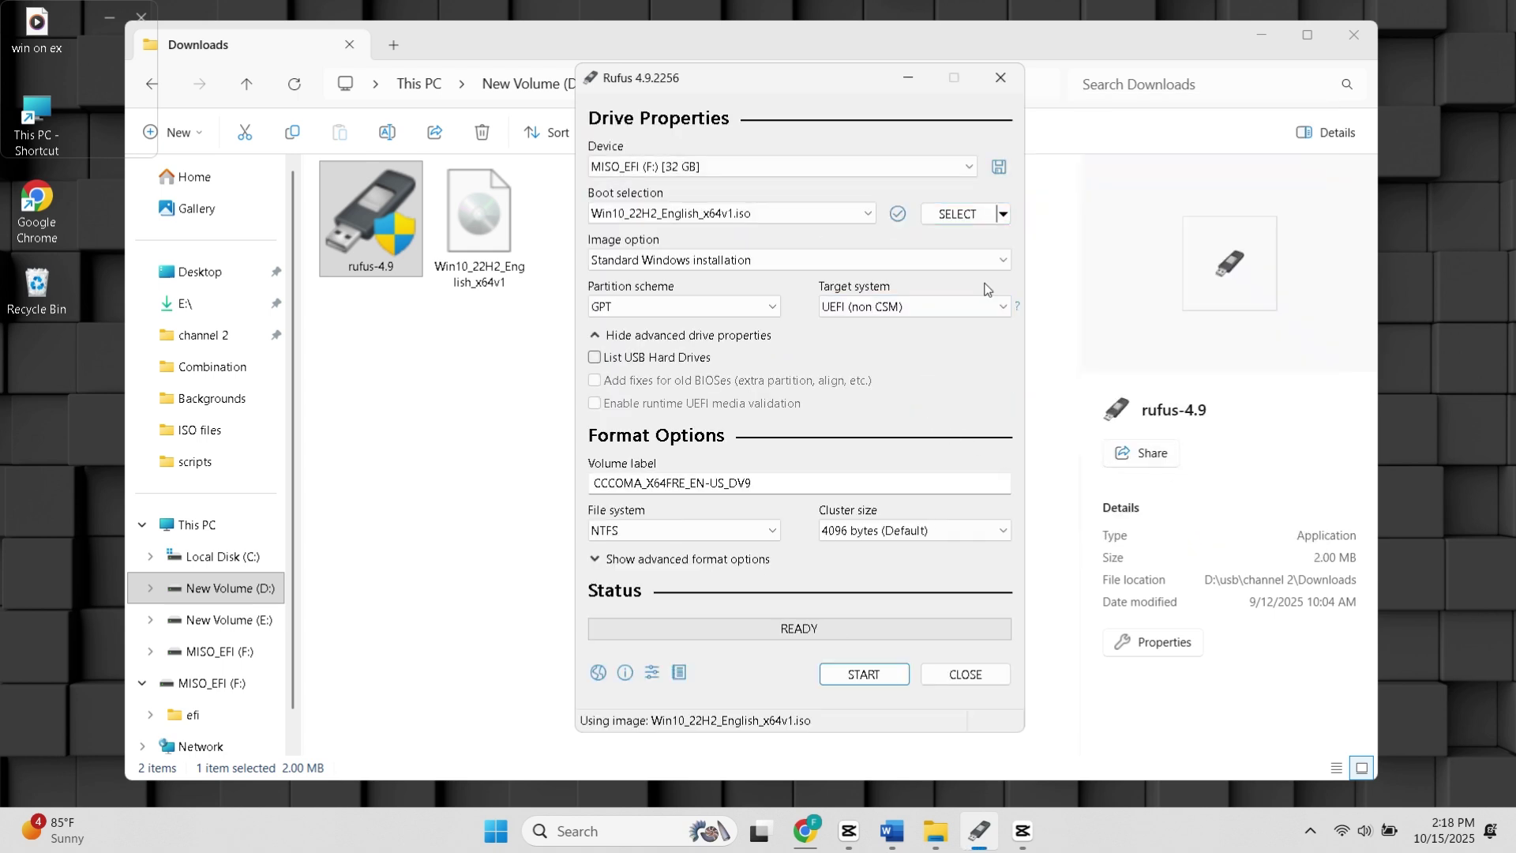
left_click(727, 306)
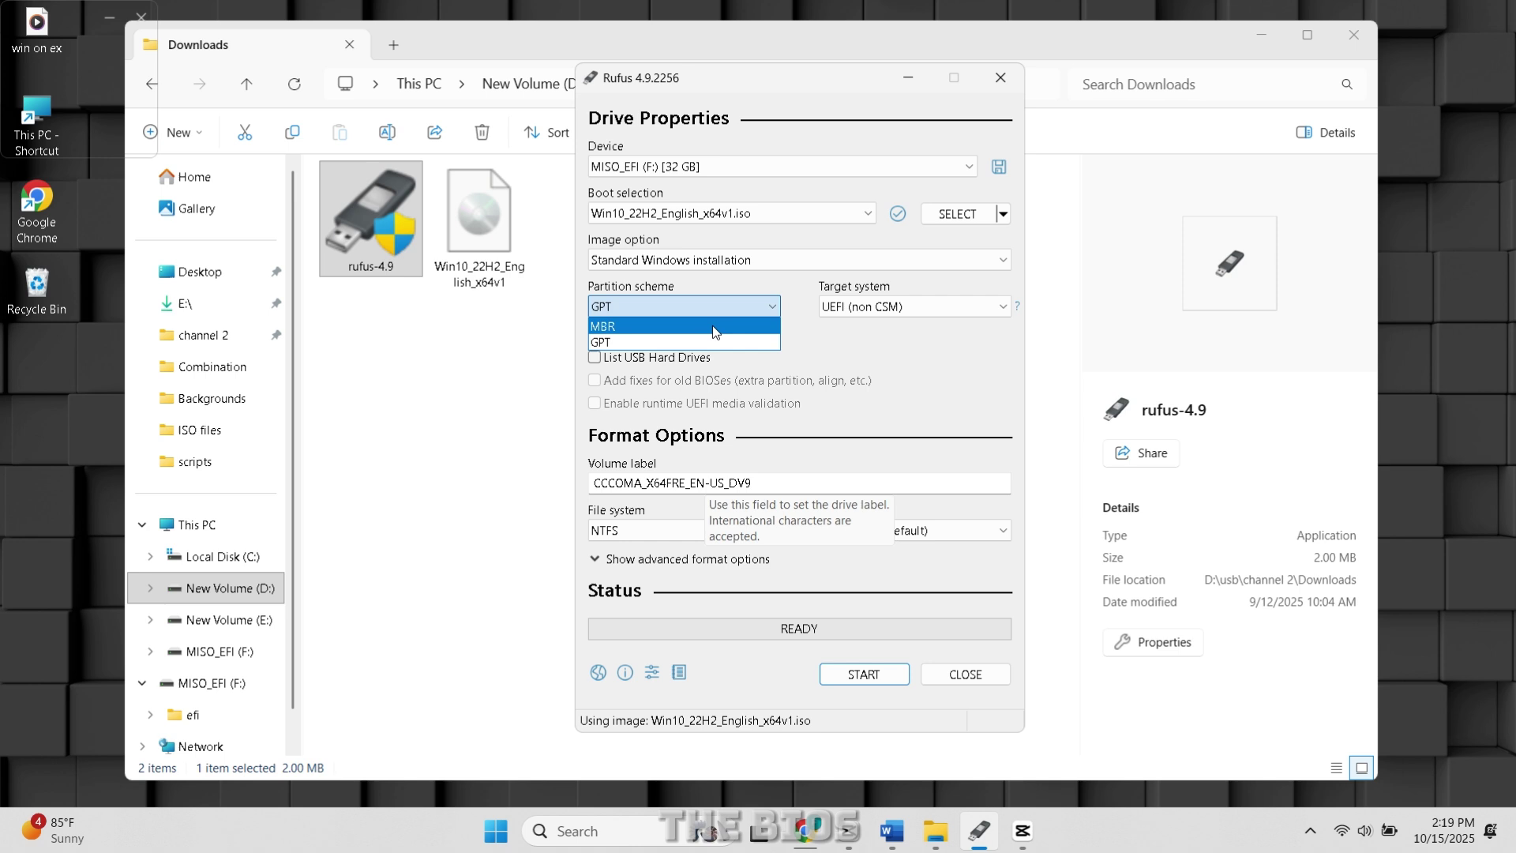
left_click(828, 335)
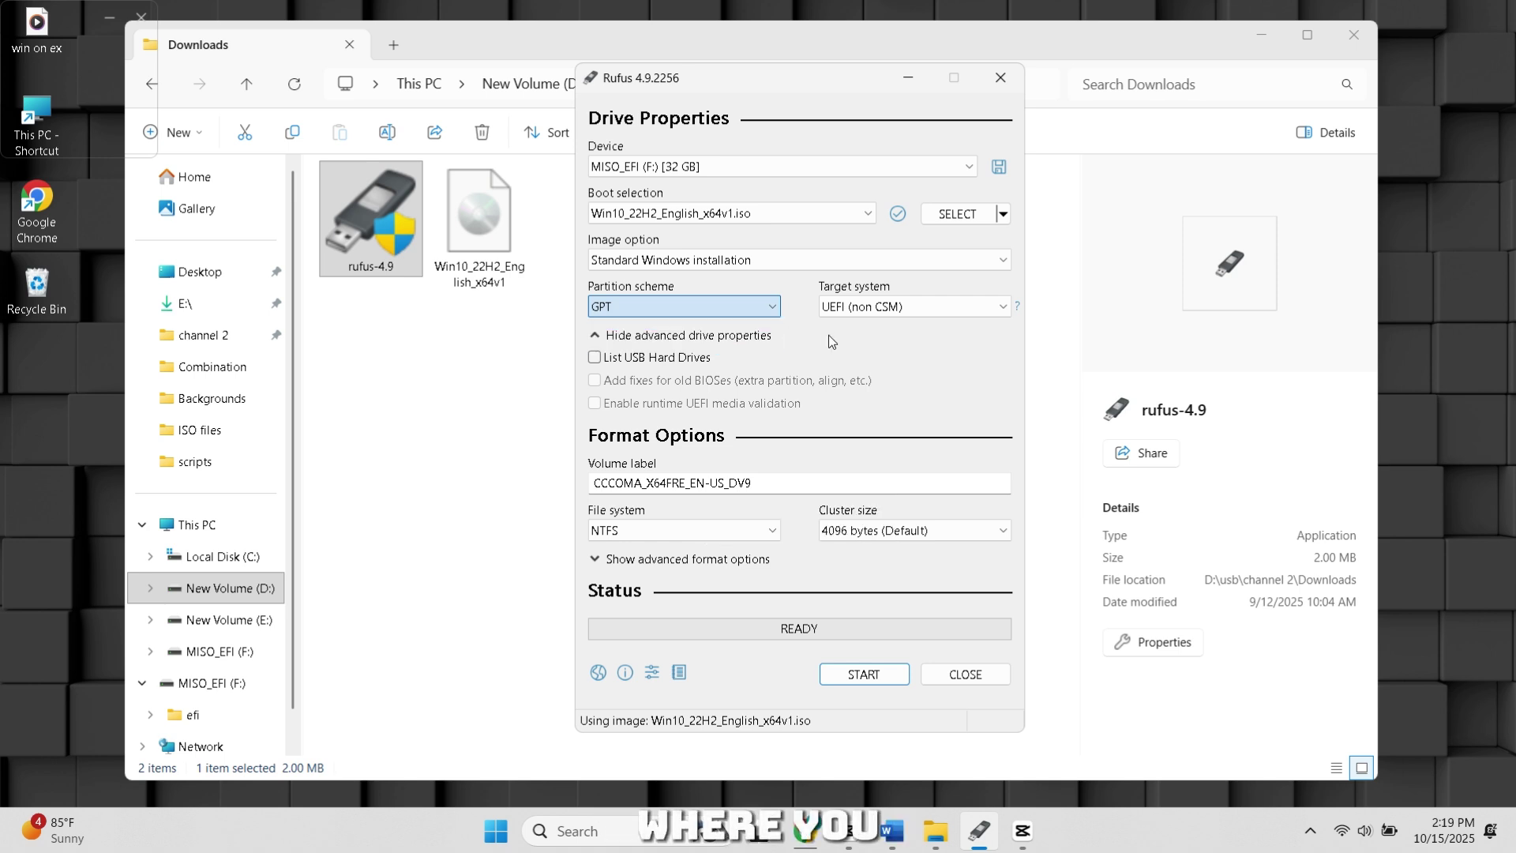
left_click(772, 307)
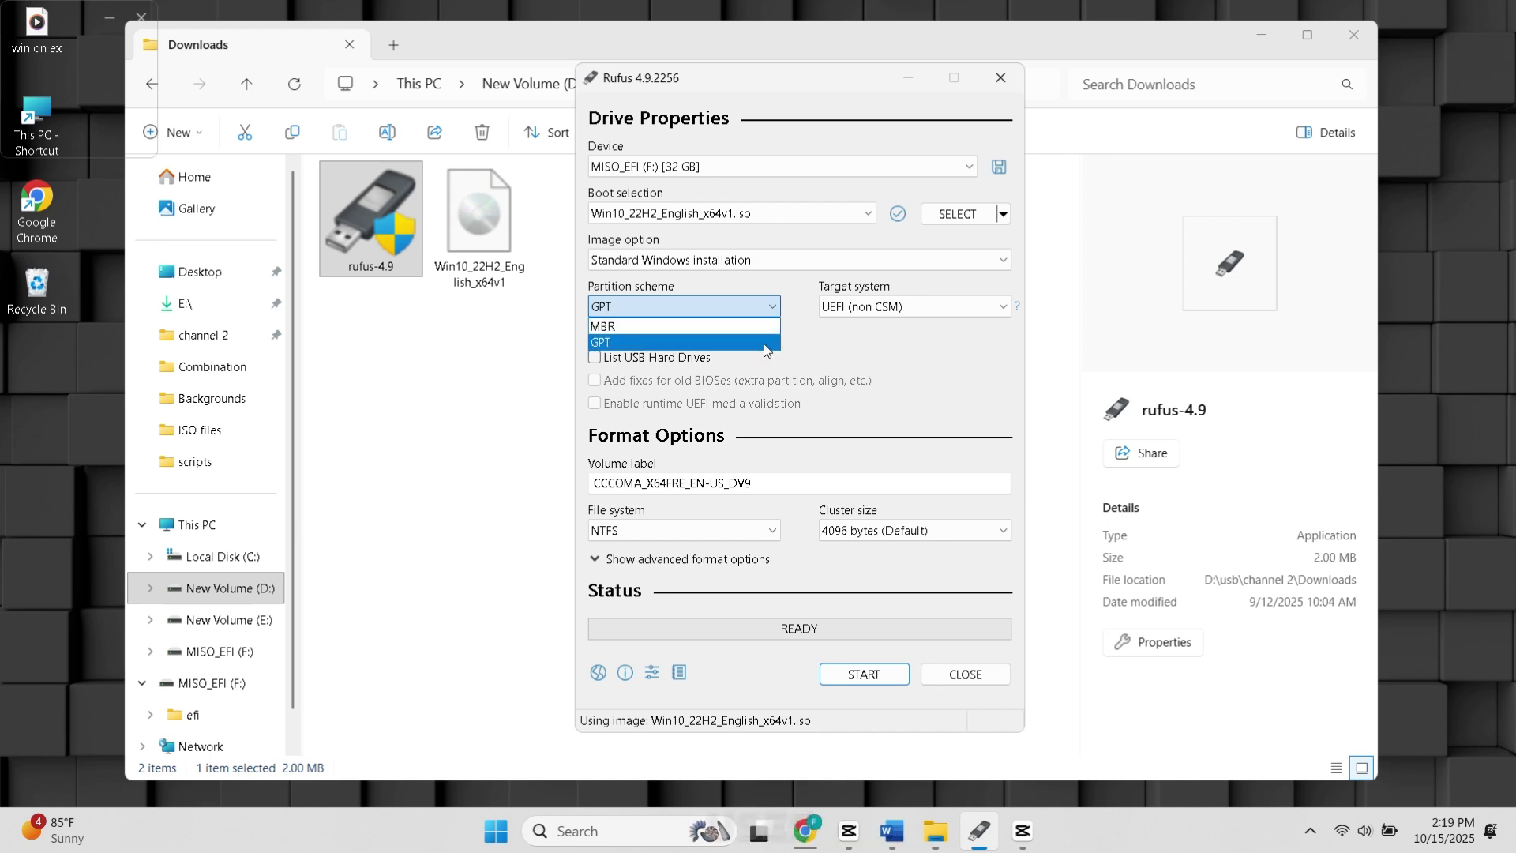
left_click(764, 348)
Open System Information from a 'SYSTEM' search and confirm BIOS Mode reads UEFI.
left_click(552, 830)
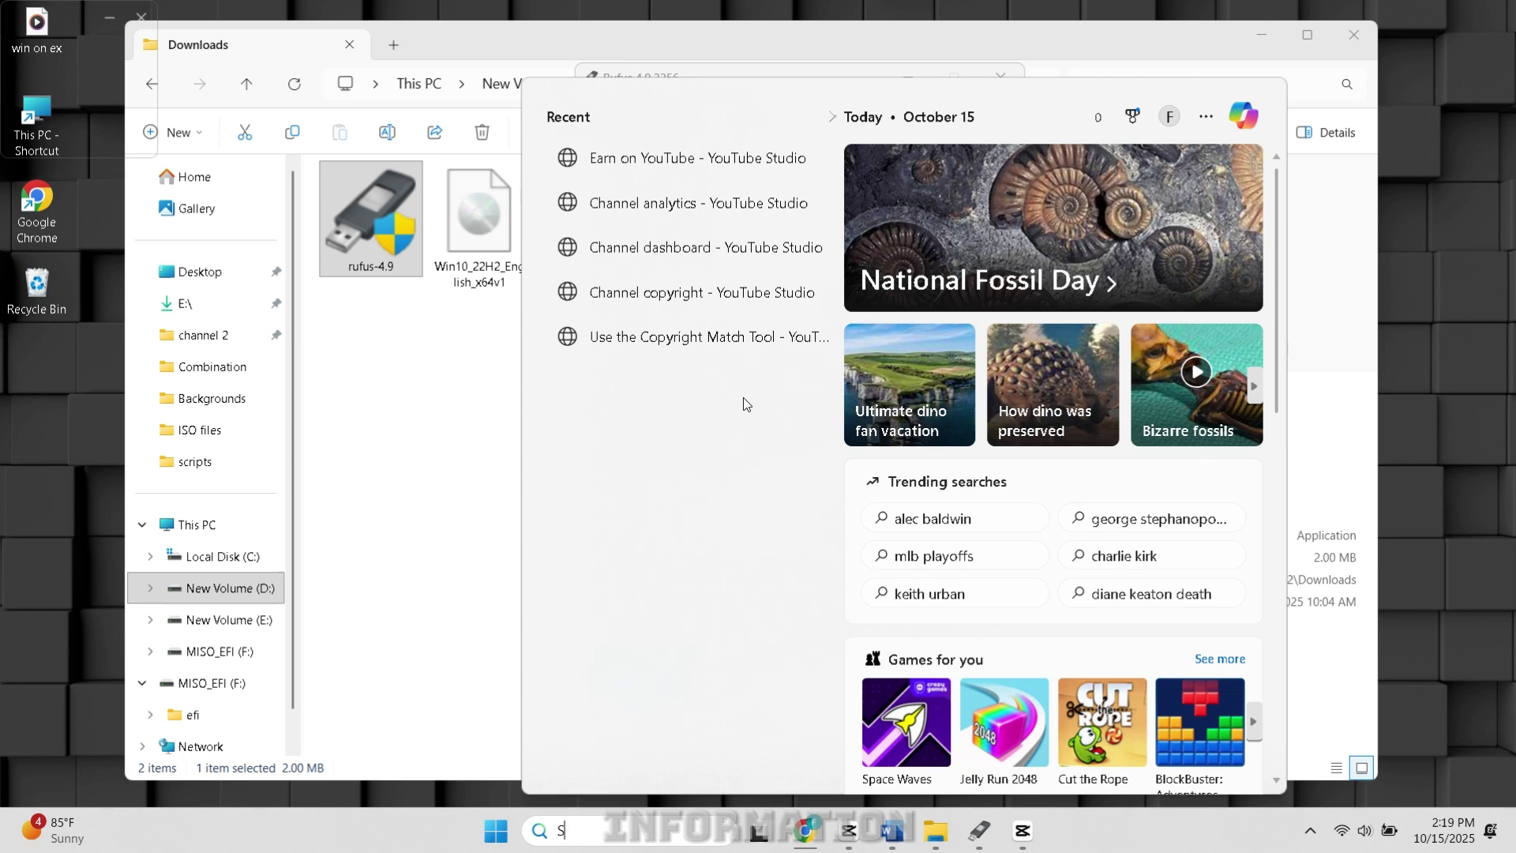
type("SYST")
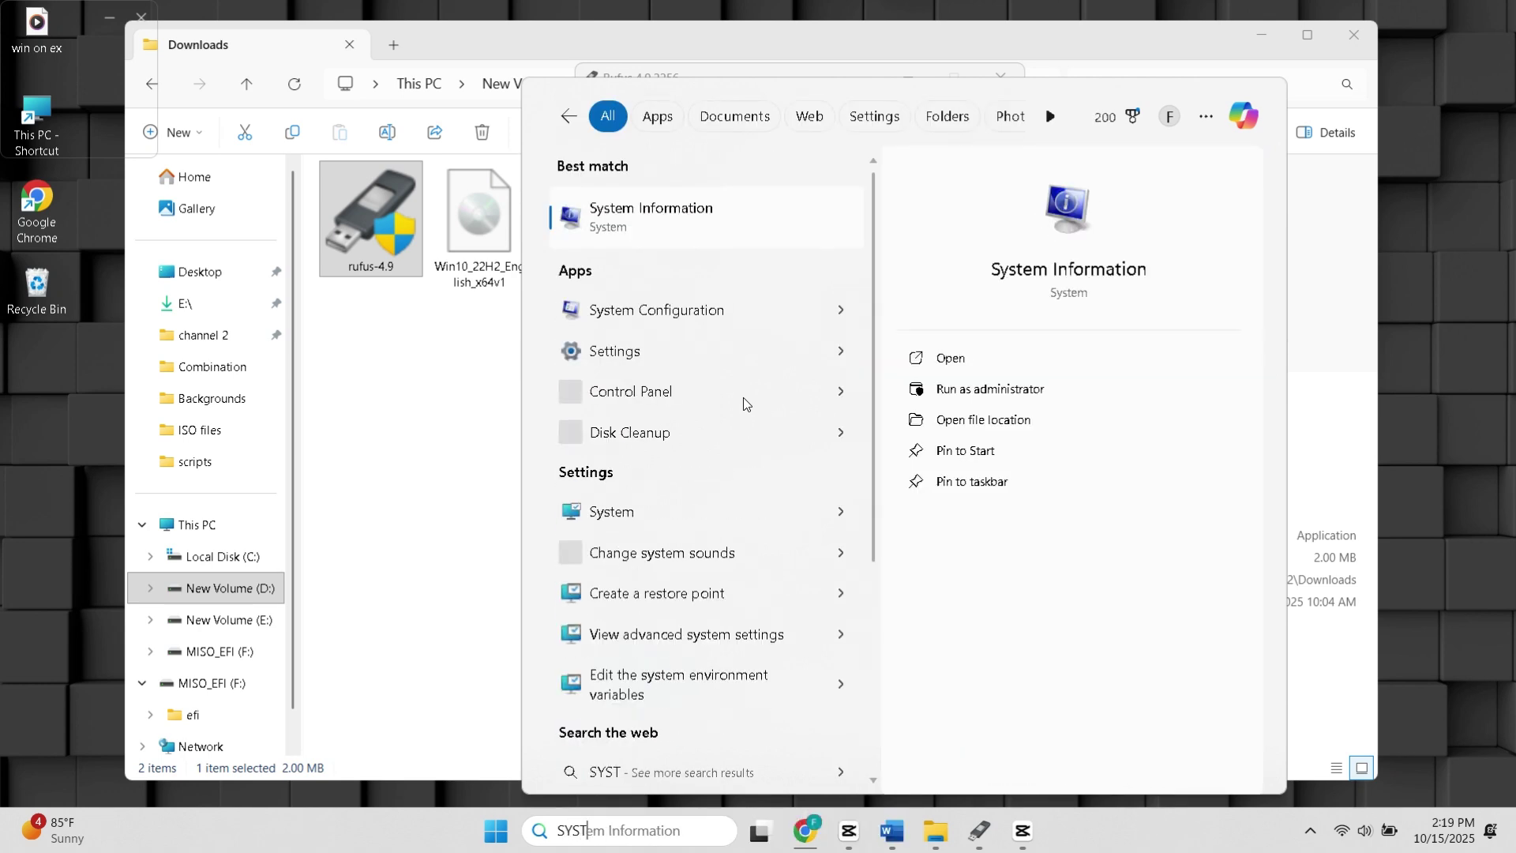
type("EM")
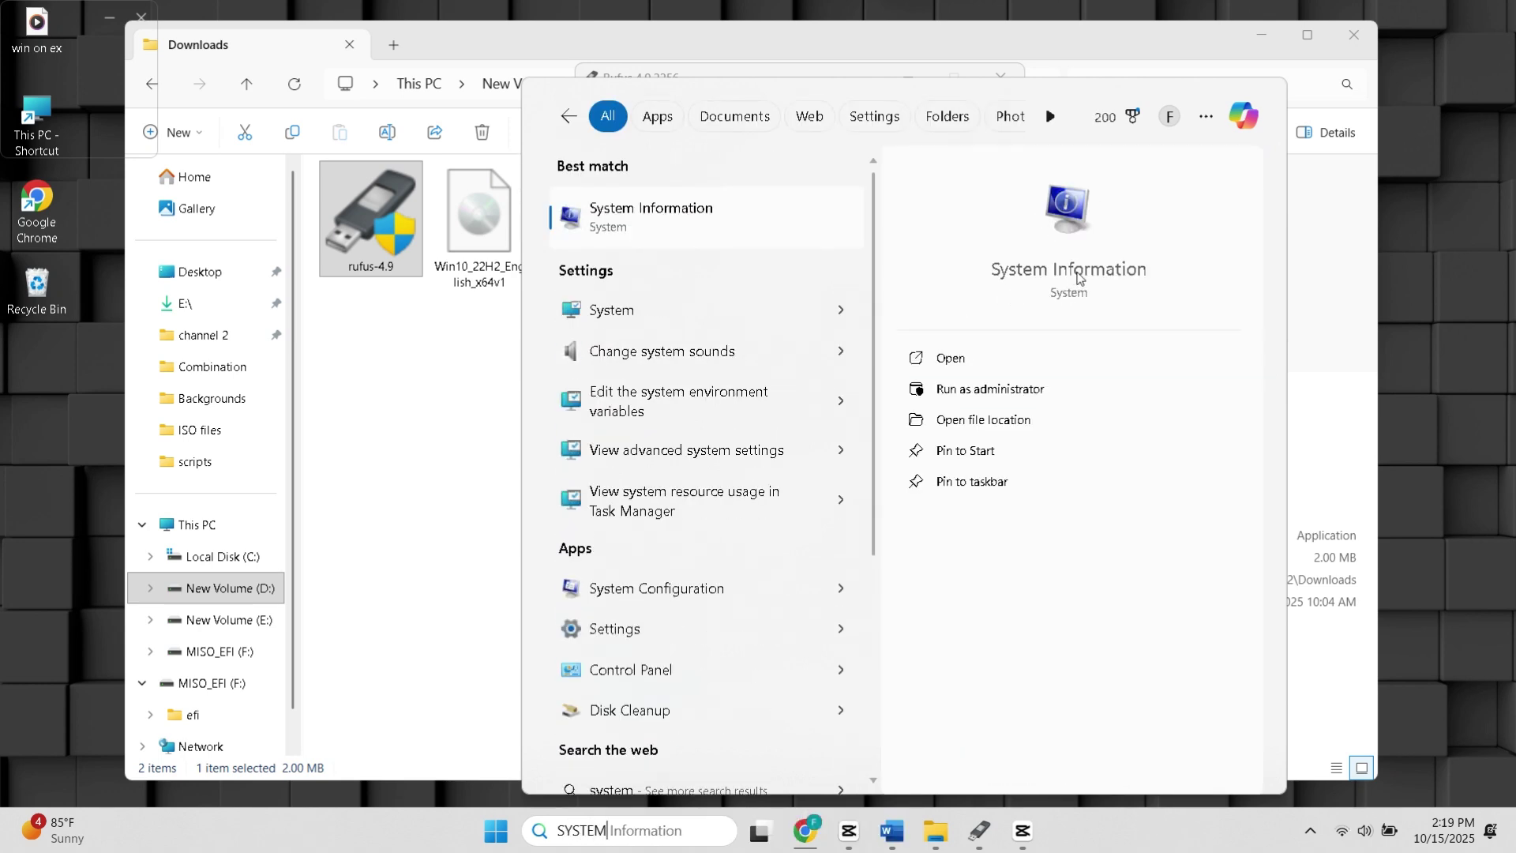
left_click(1078, 275)
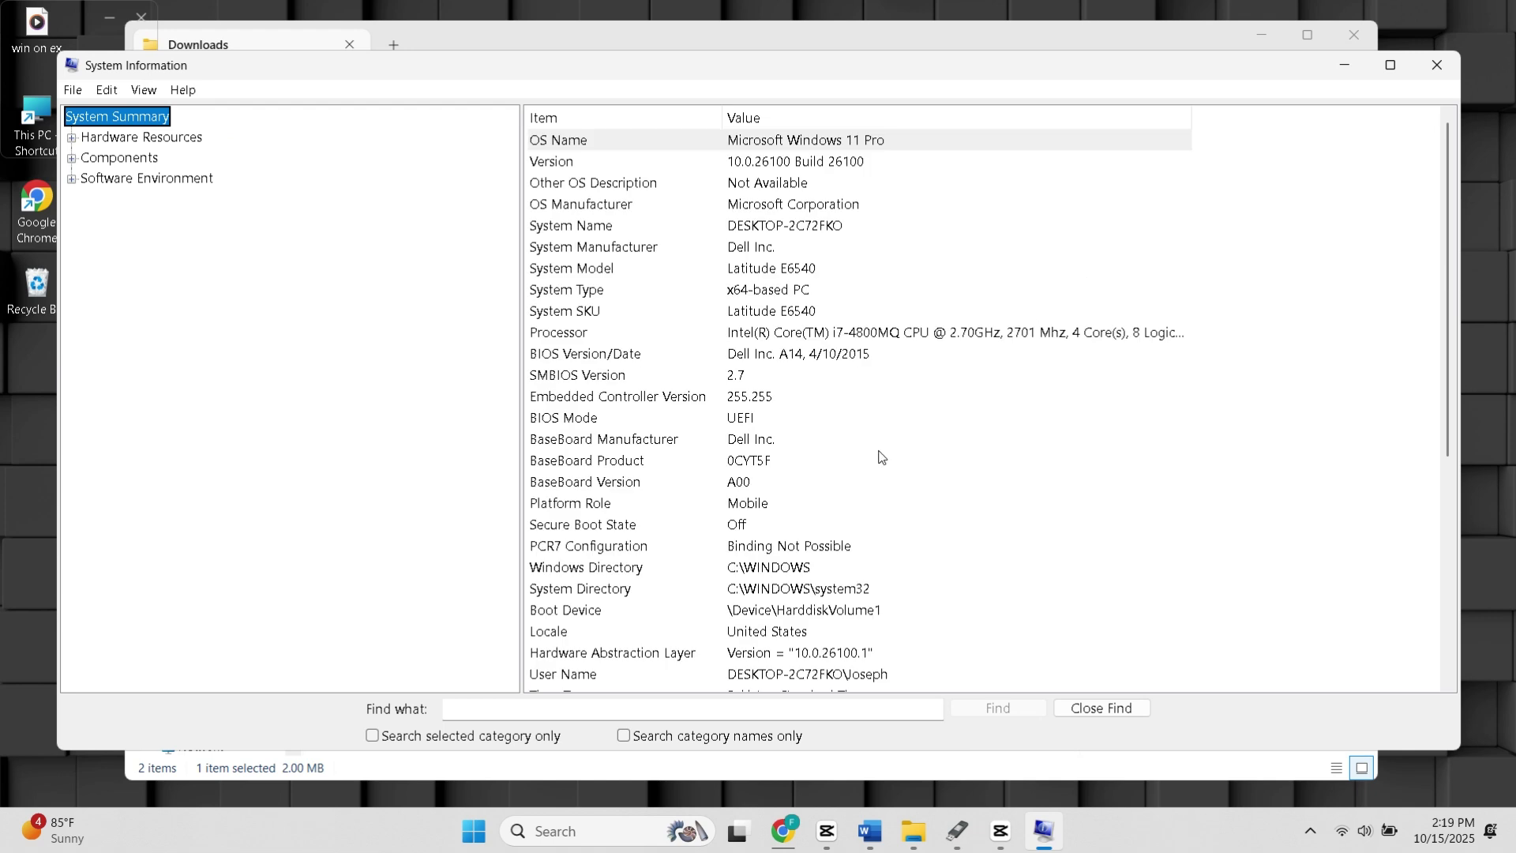
left_click(584, 422)
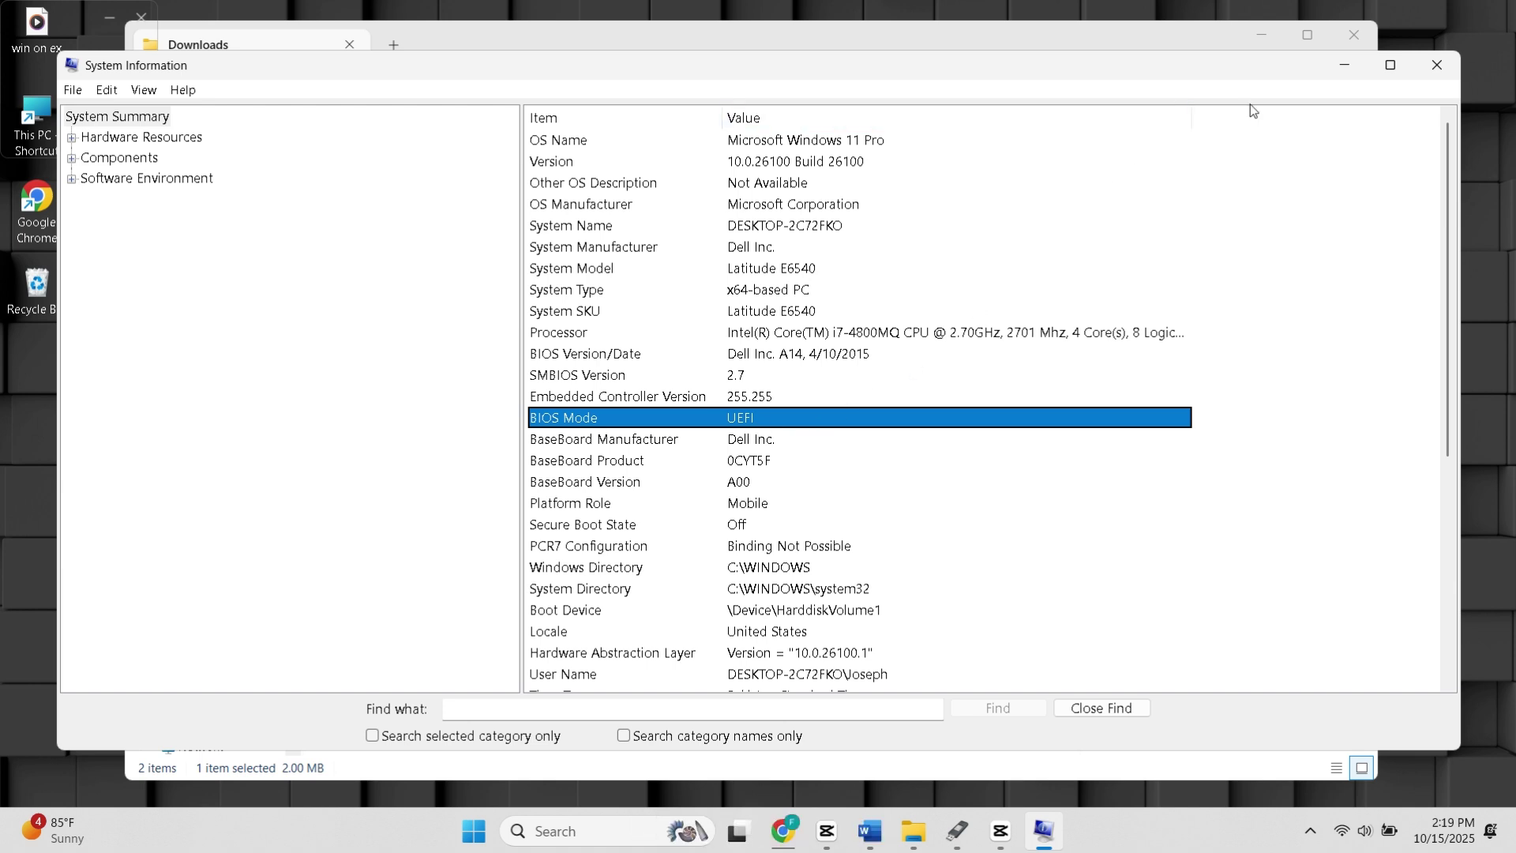
Back in Rufus, replace the default volume label text with the new name 'Bootable USB'.
left_click(1361, 67)
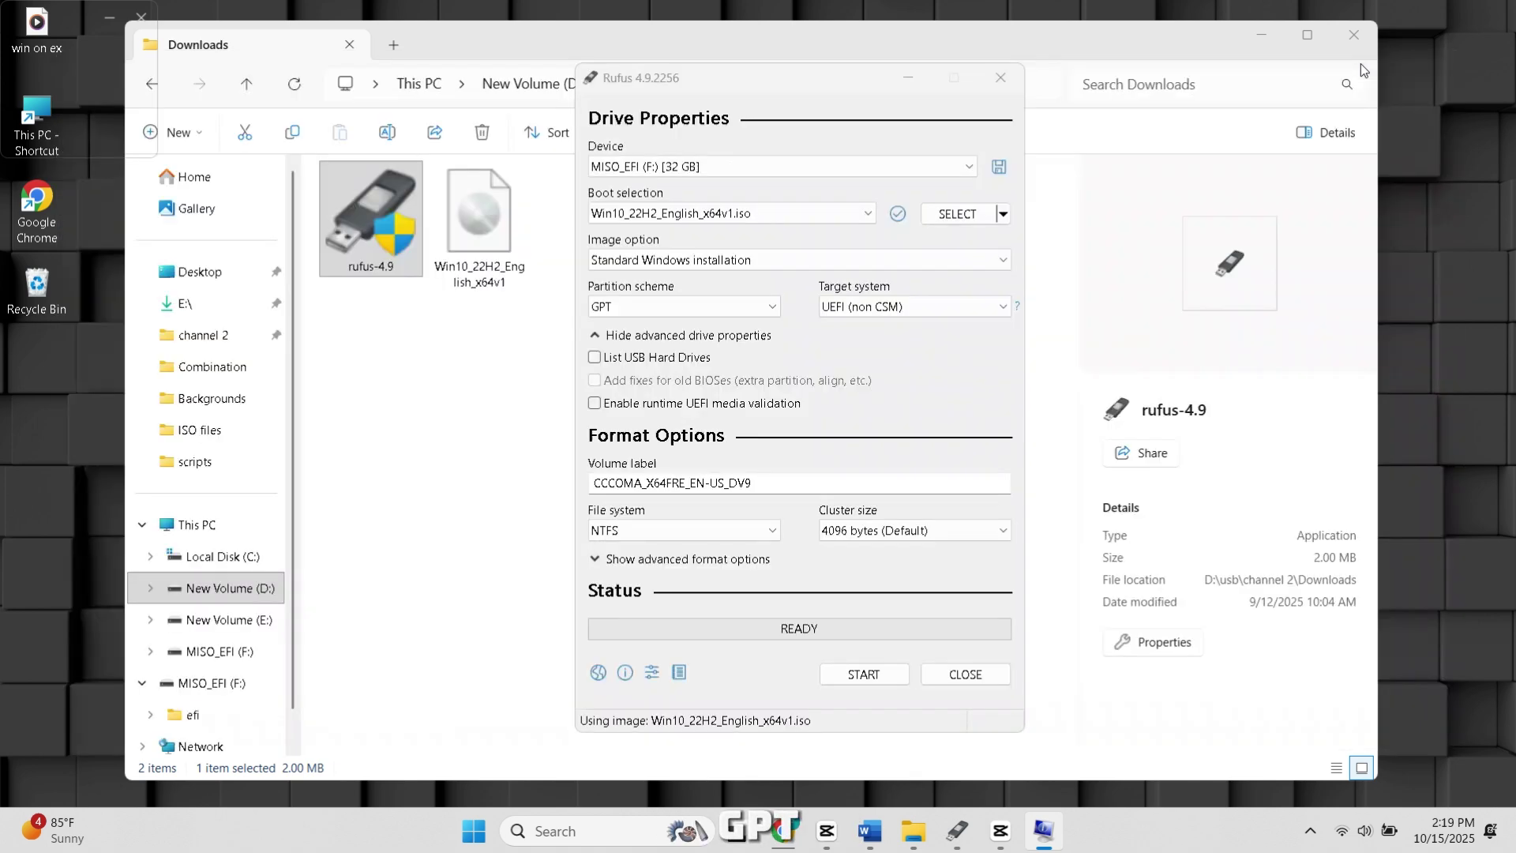
left_click(794, 495)
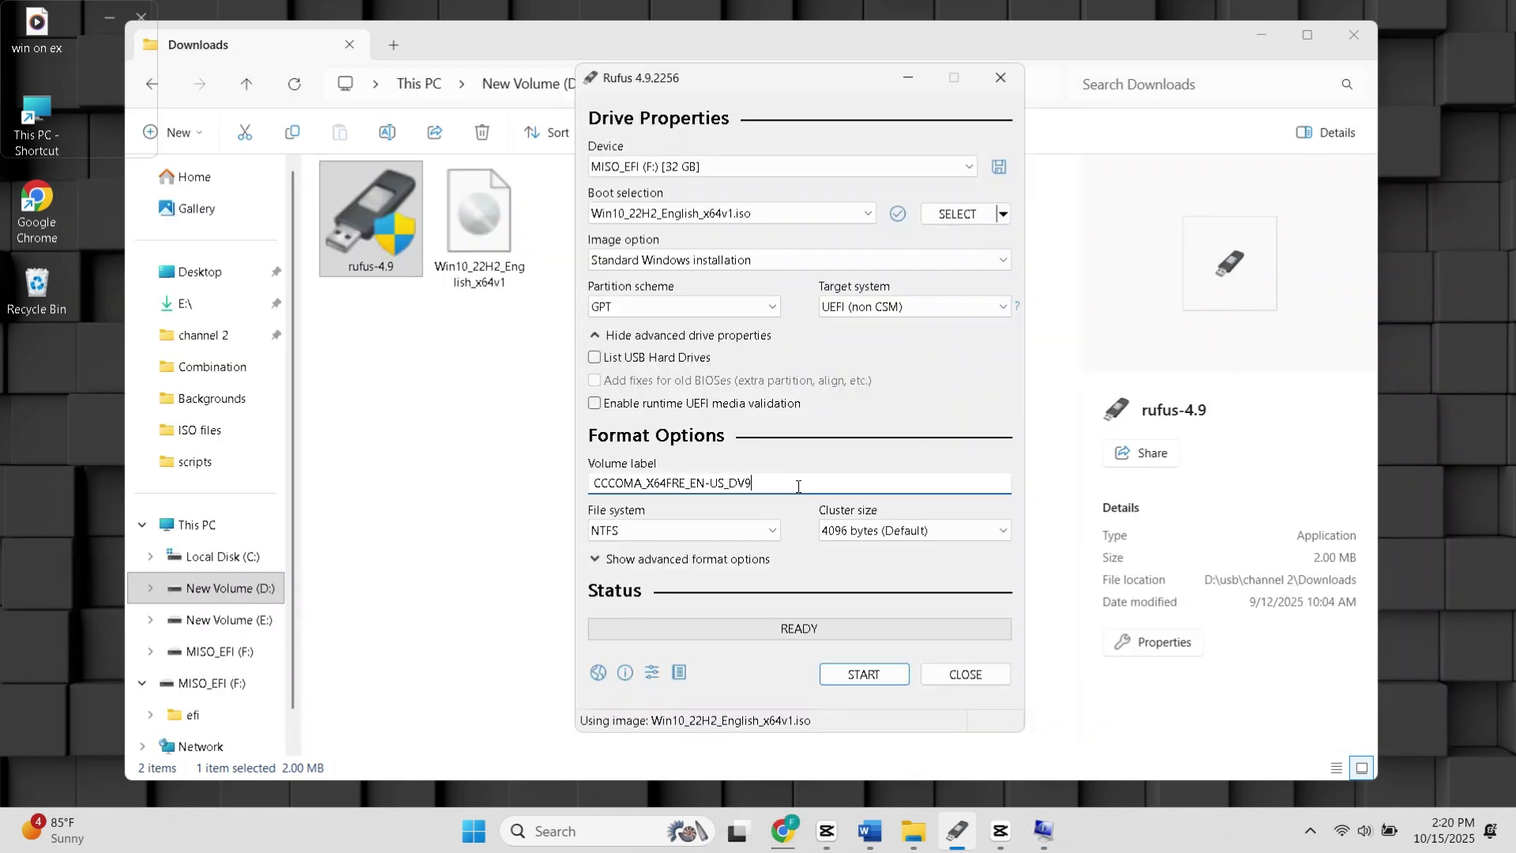
double_click(760, 483)
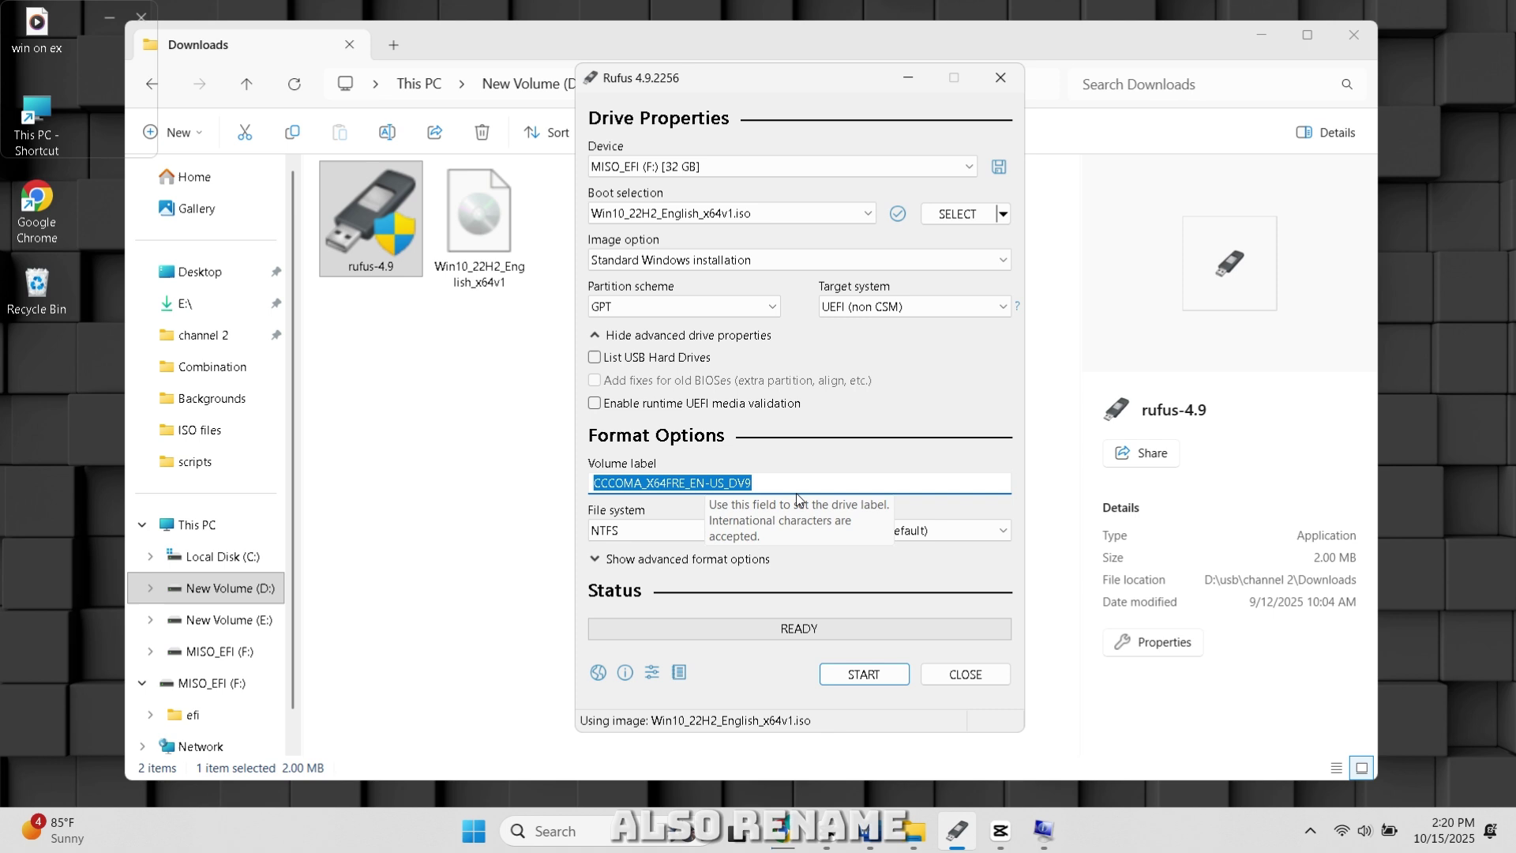
type("Boota")
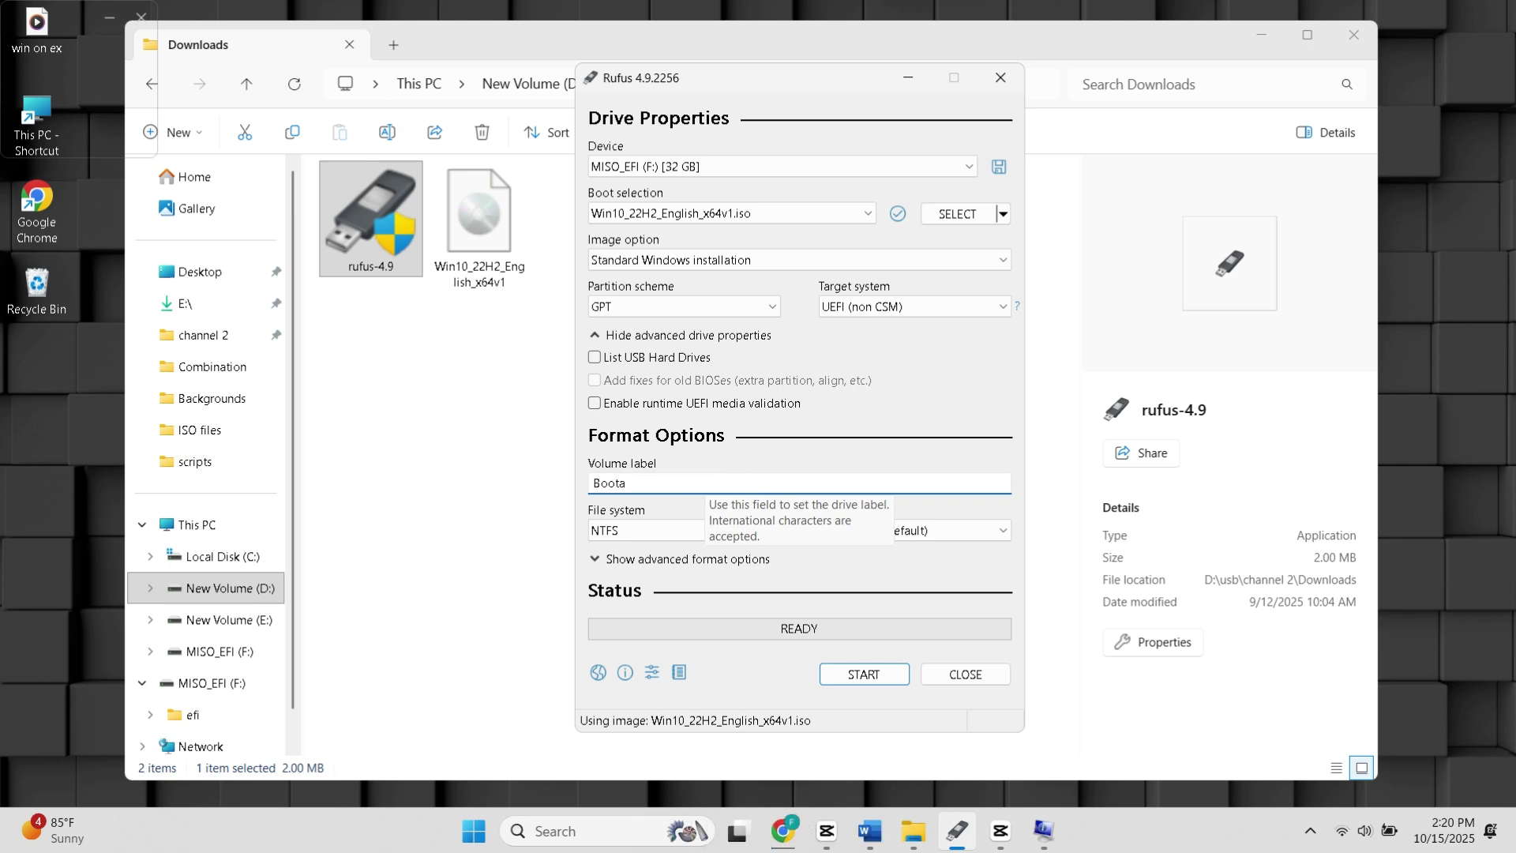
type("USB")
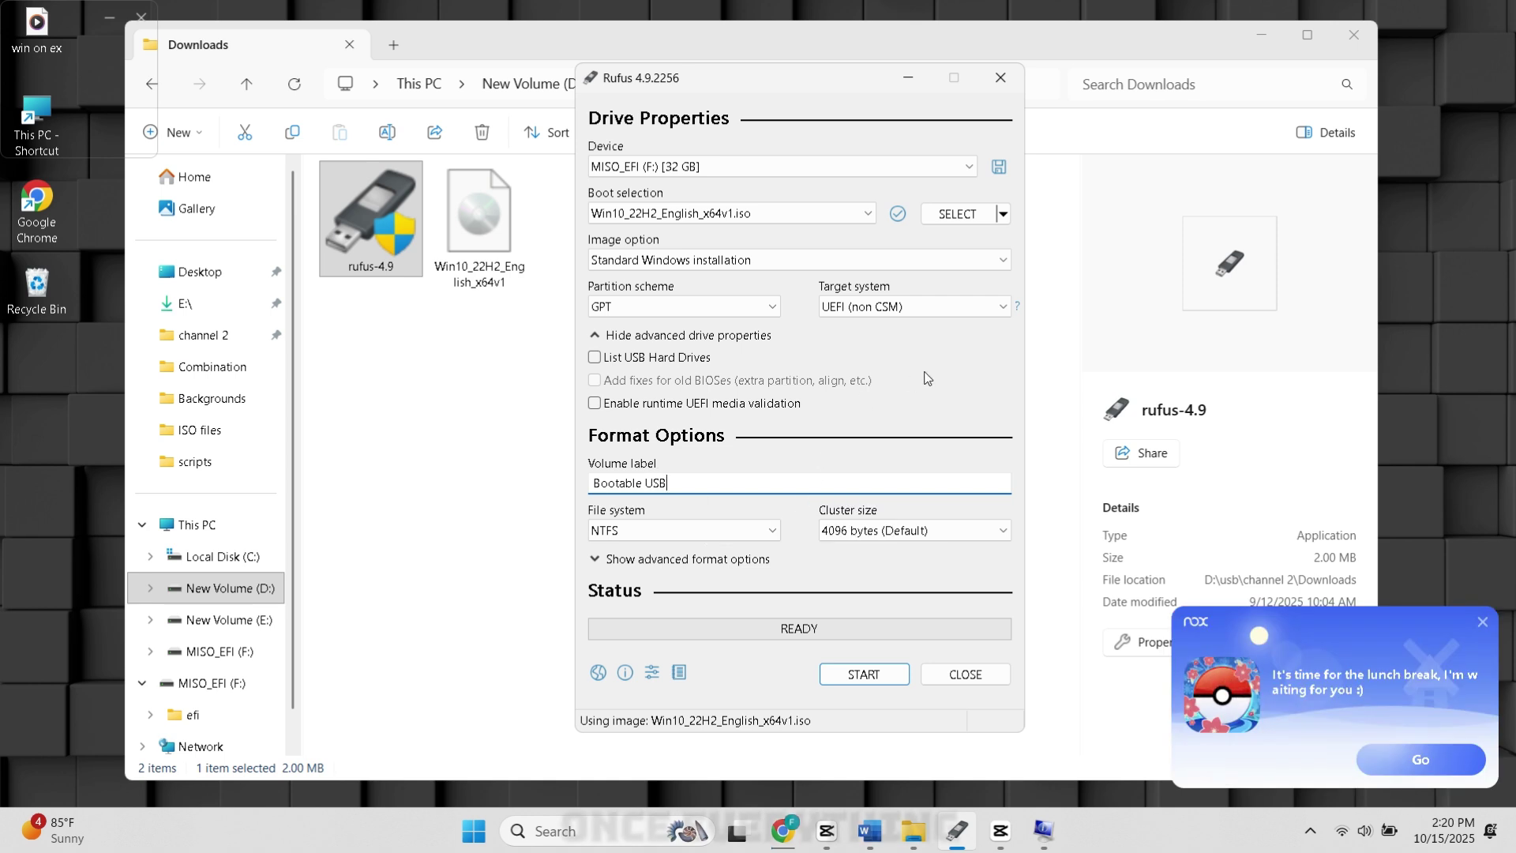
Write the Windows 10 image to the USB drive with local username 'Wi', accepting the bootloader and data-loss warnings.
left_click(863, 673)
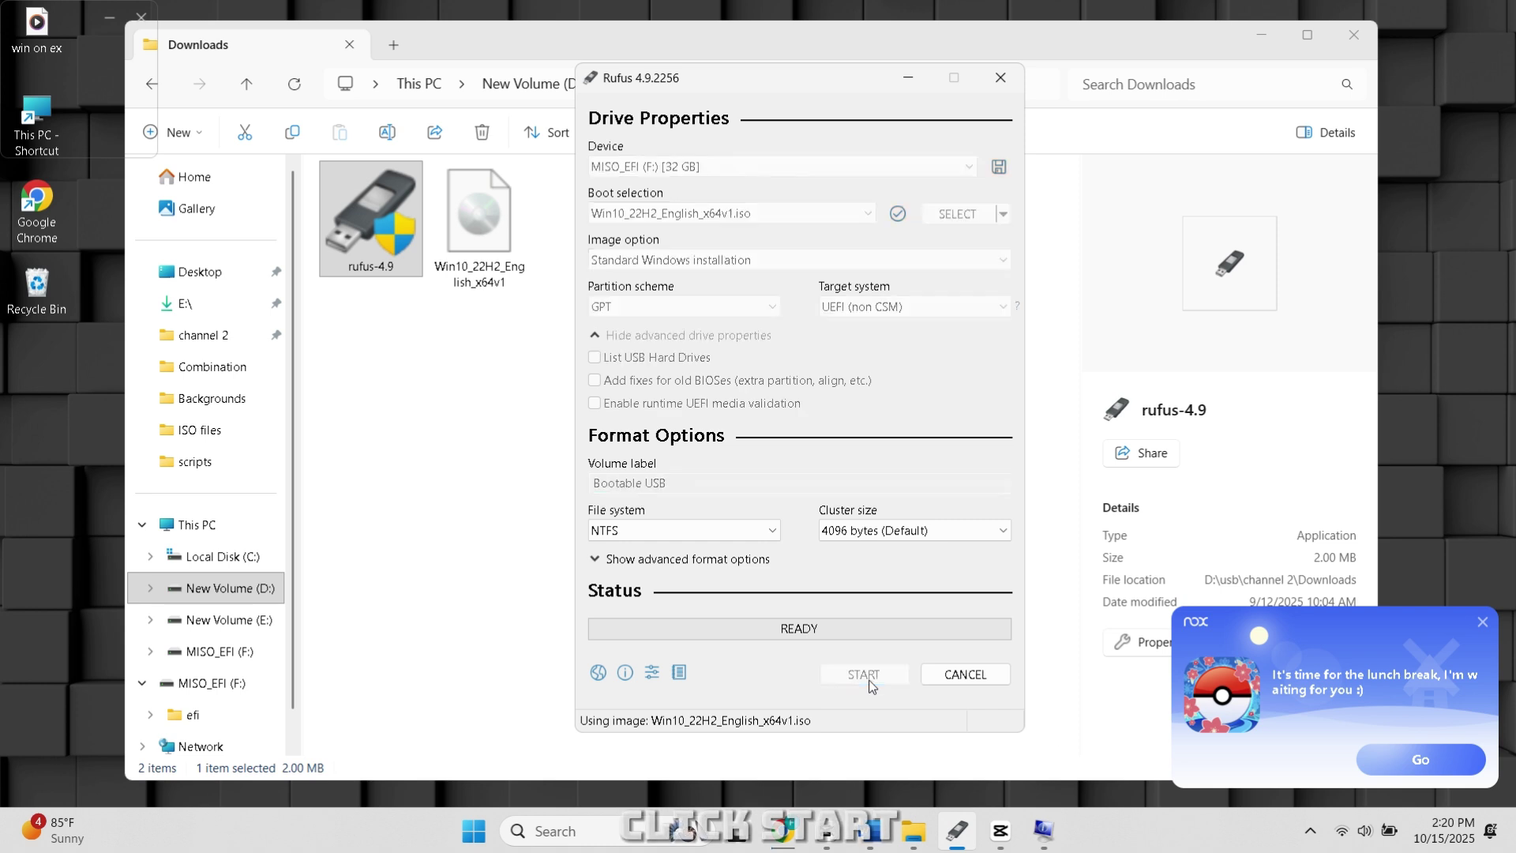
left_click(1483, 623)
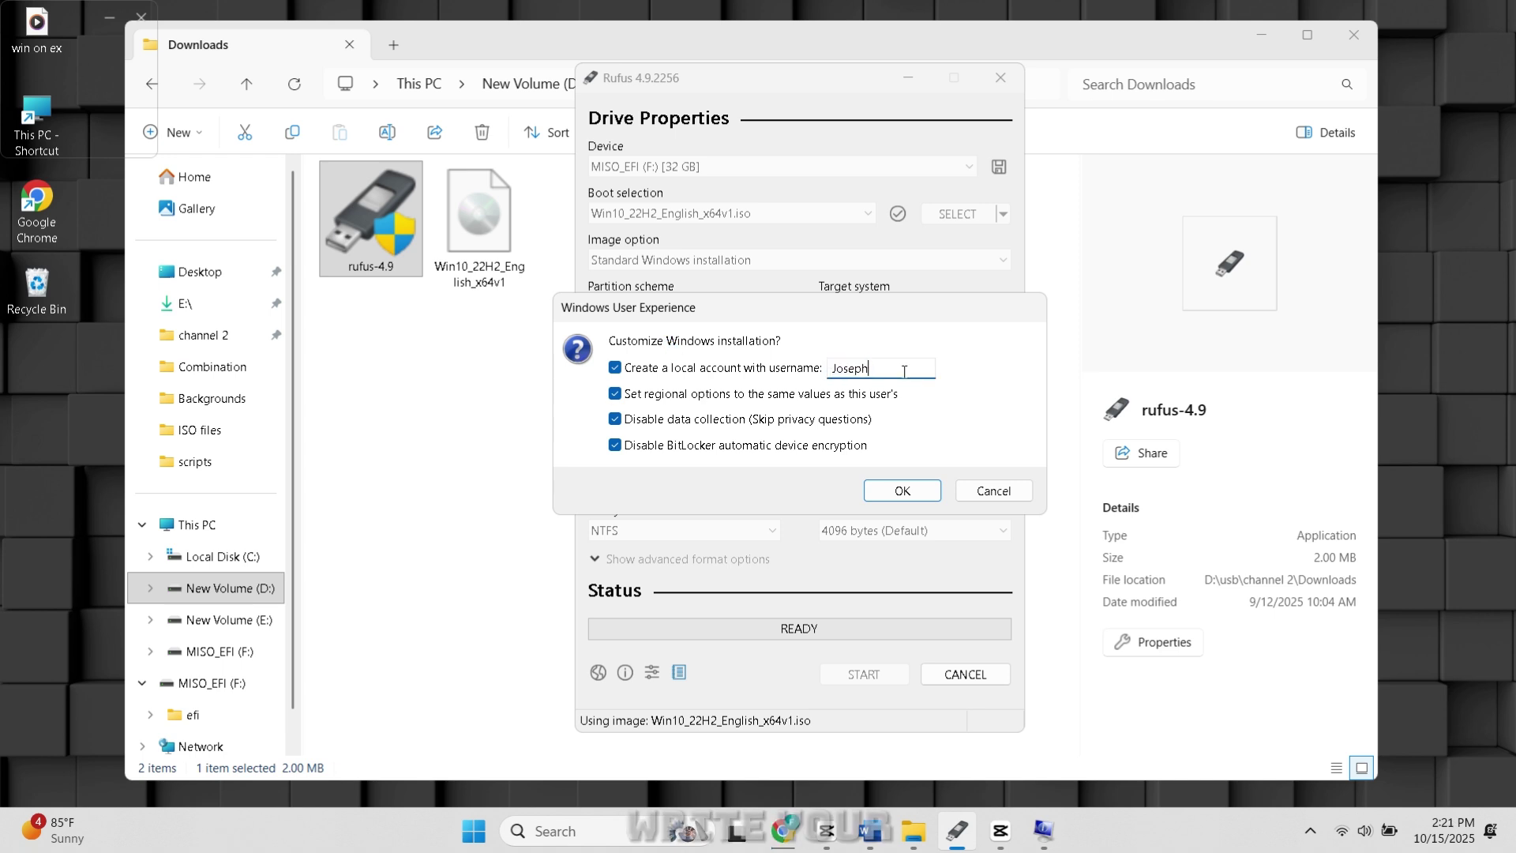
type("Win 10")
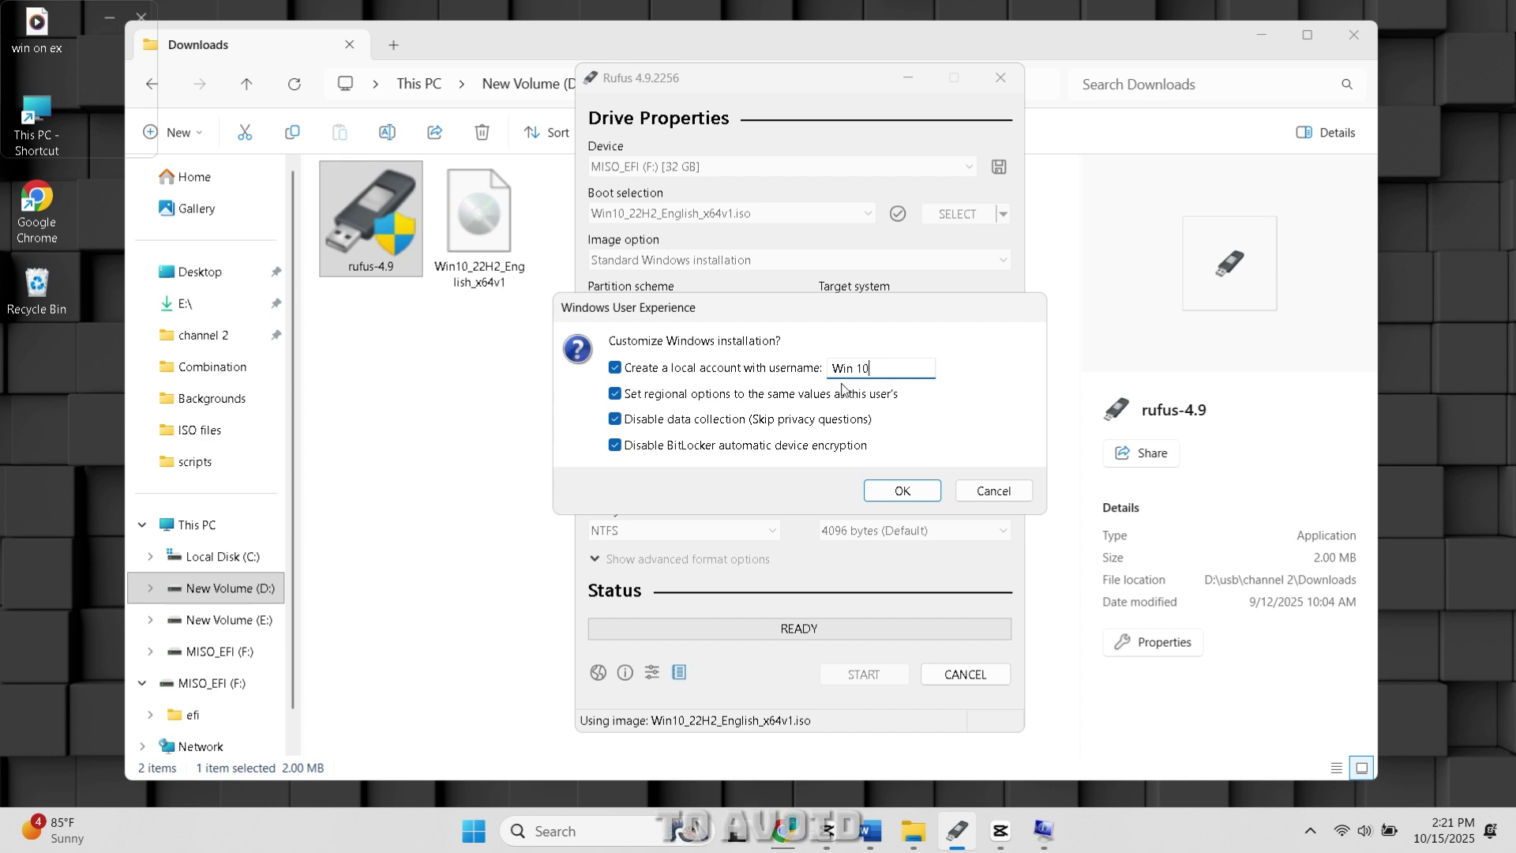
left_click(902, 491)
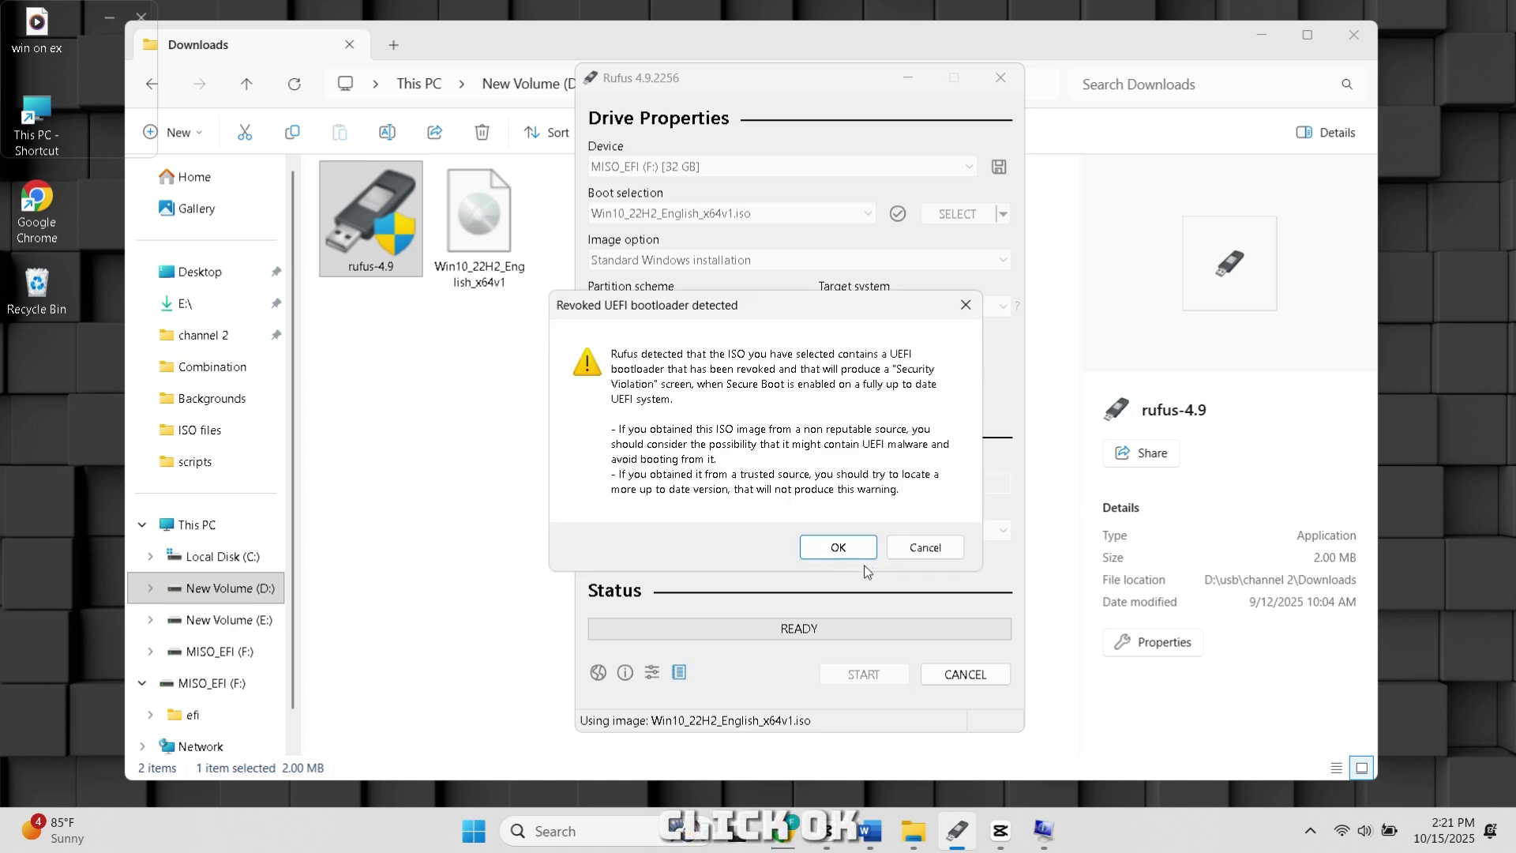
left_click(837, 546)
left_click(828, 494)
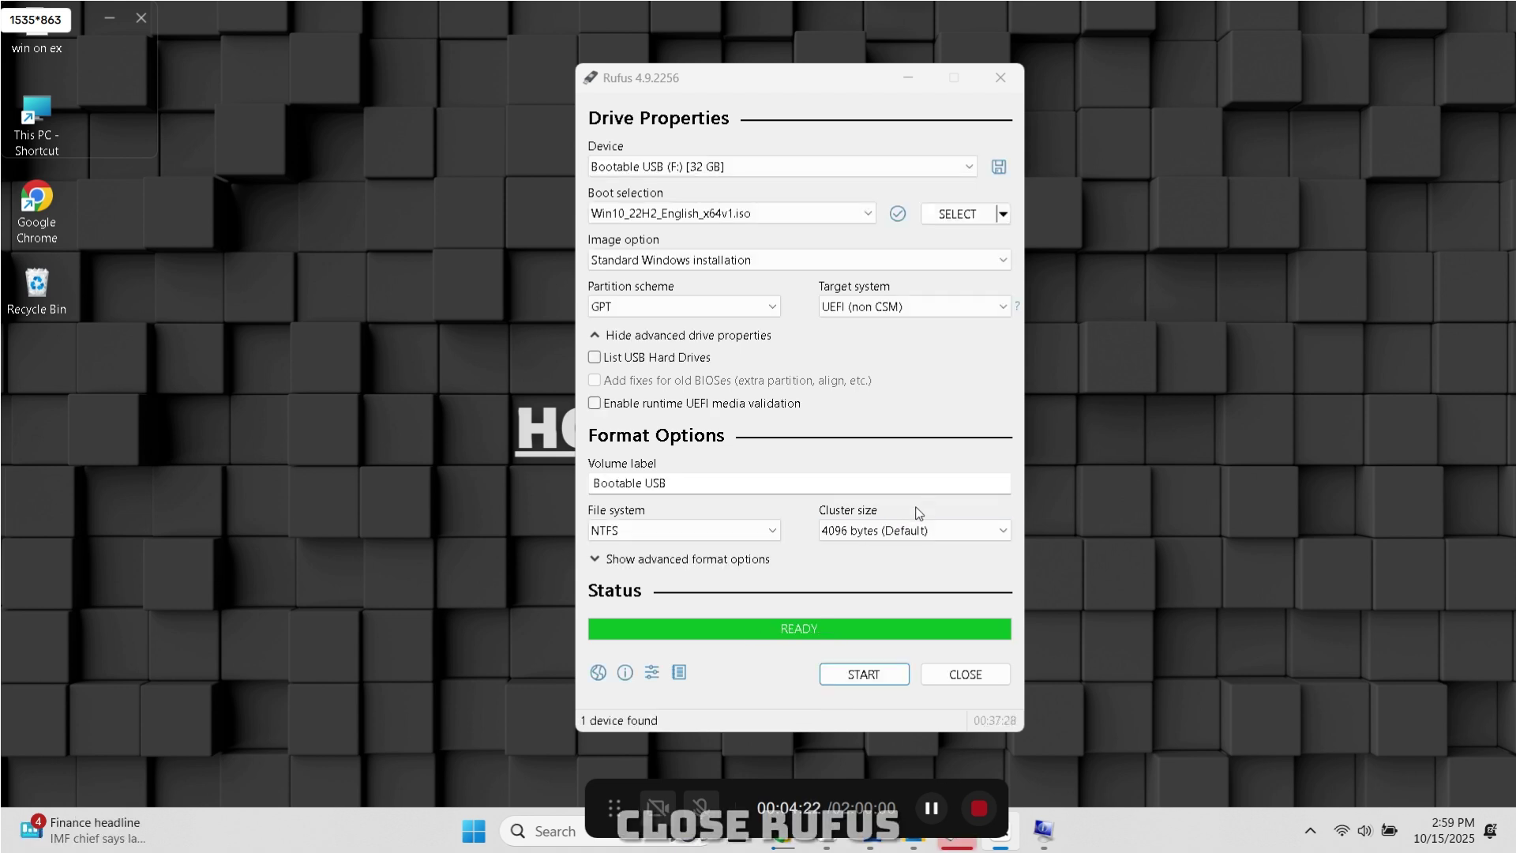
Close Rufus and restart the PC from the Start menu's power options.
left_click(967, 676)
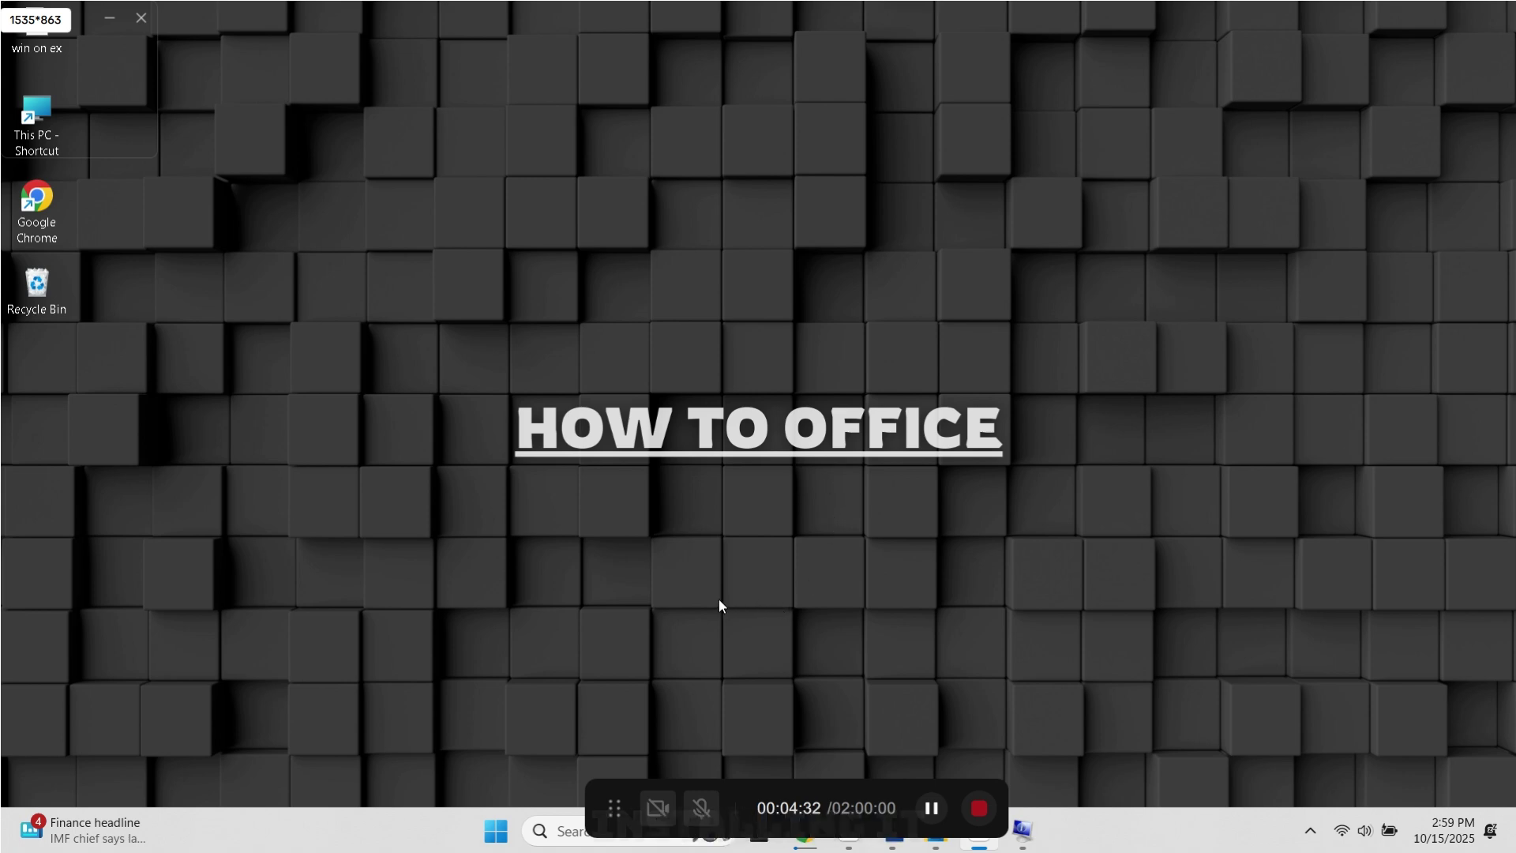
left_click(496, 828)
left_click(1003, 763)
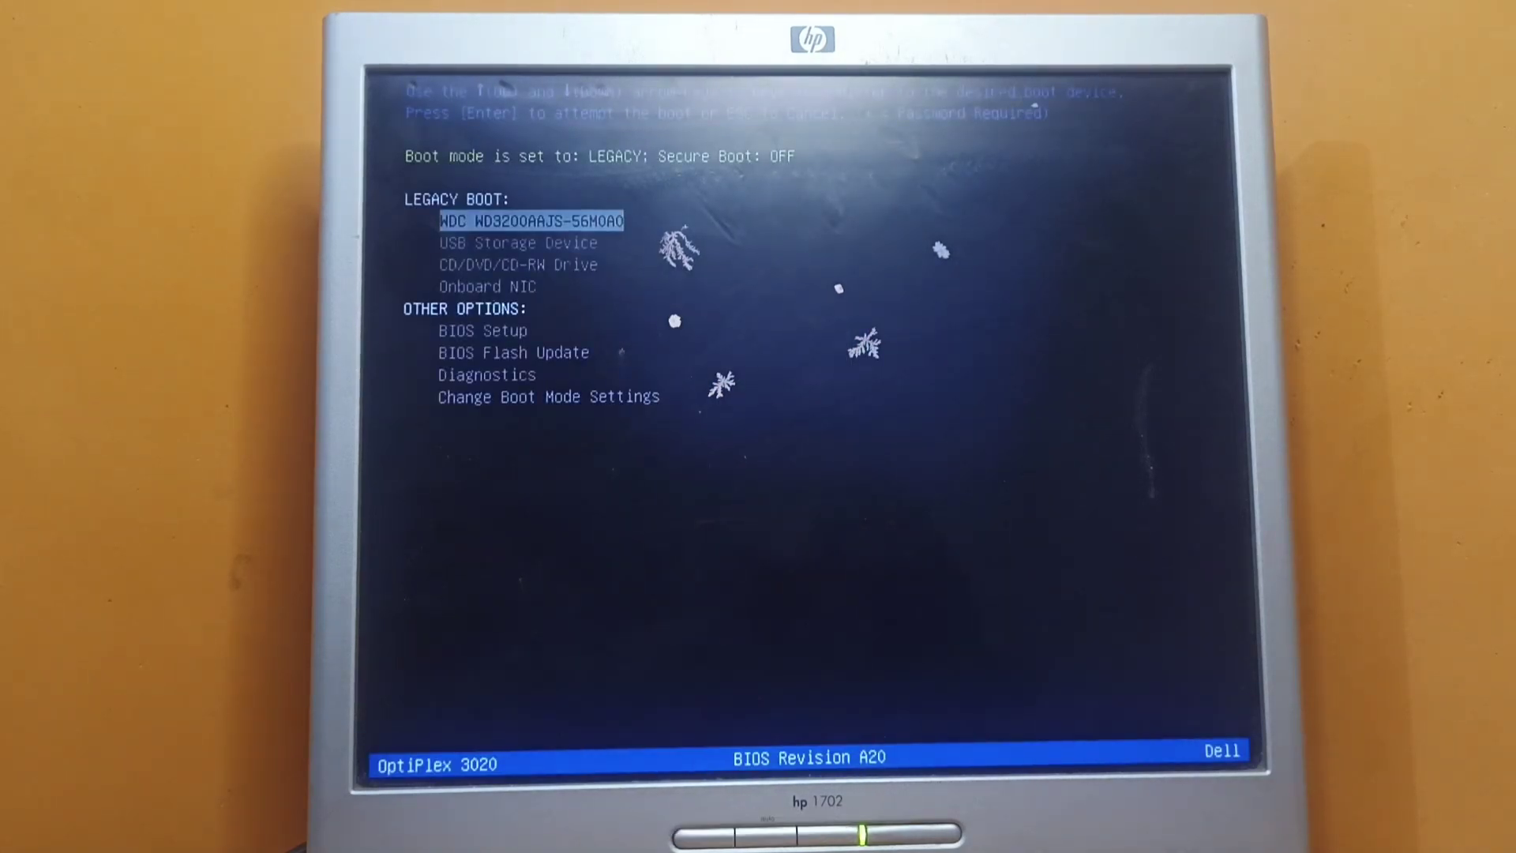
Choose USB Storage Device in the Dell one-time boot menu and boot from it.
key("Down")
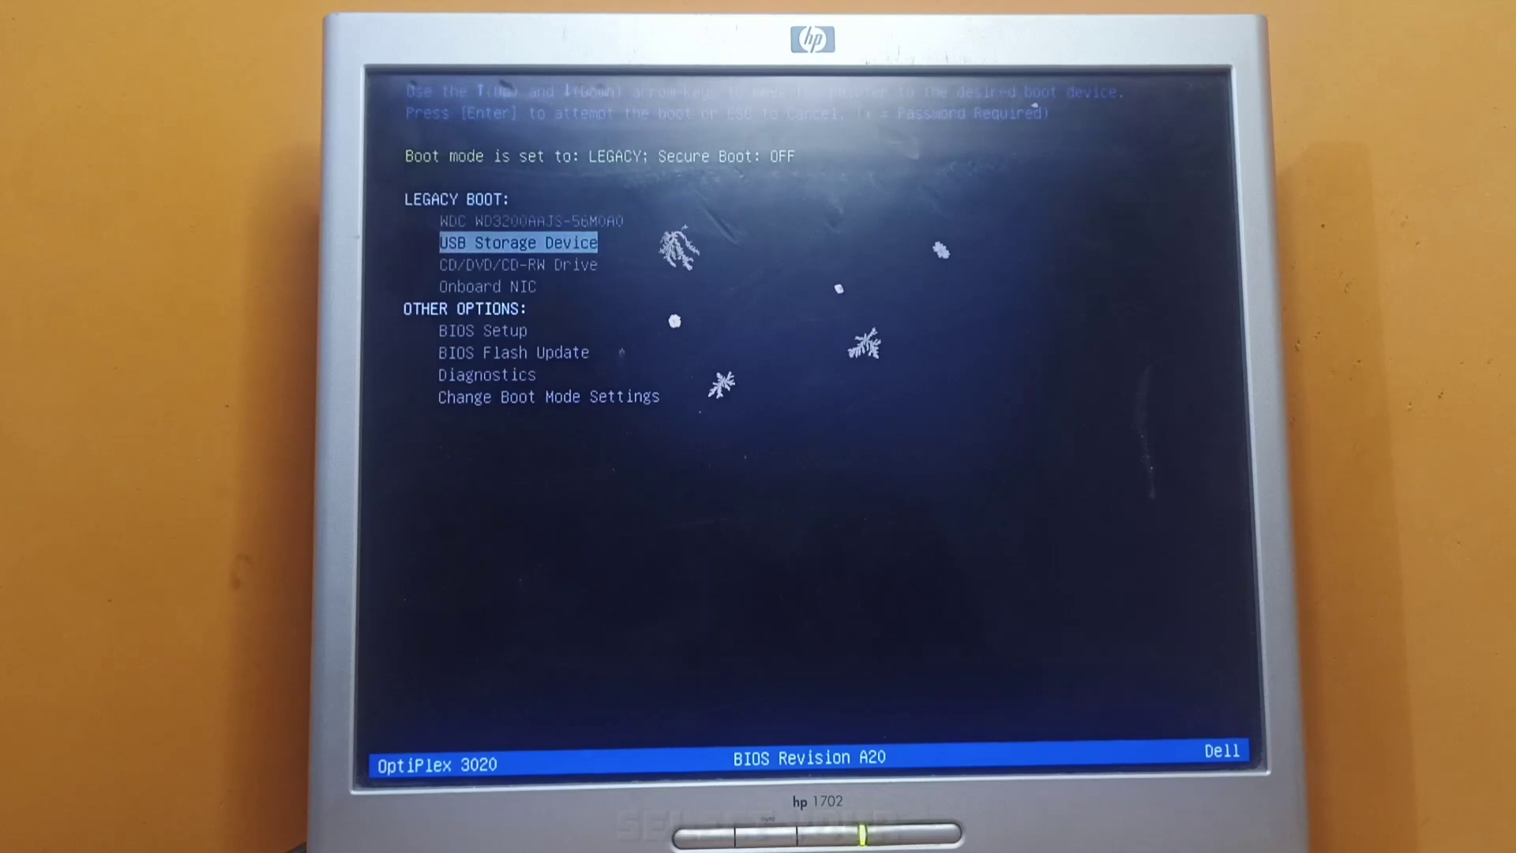
key("Return")
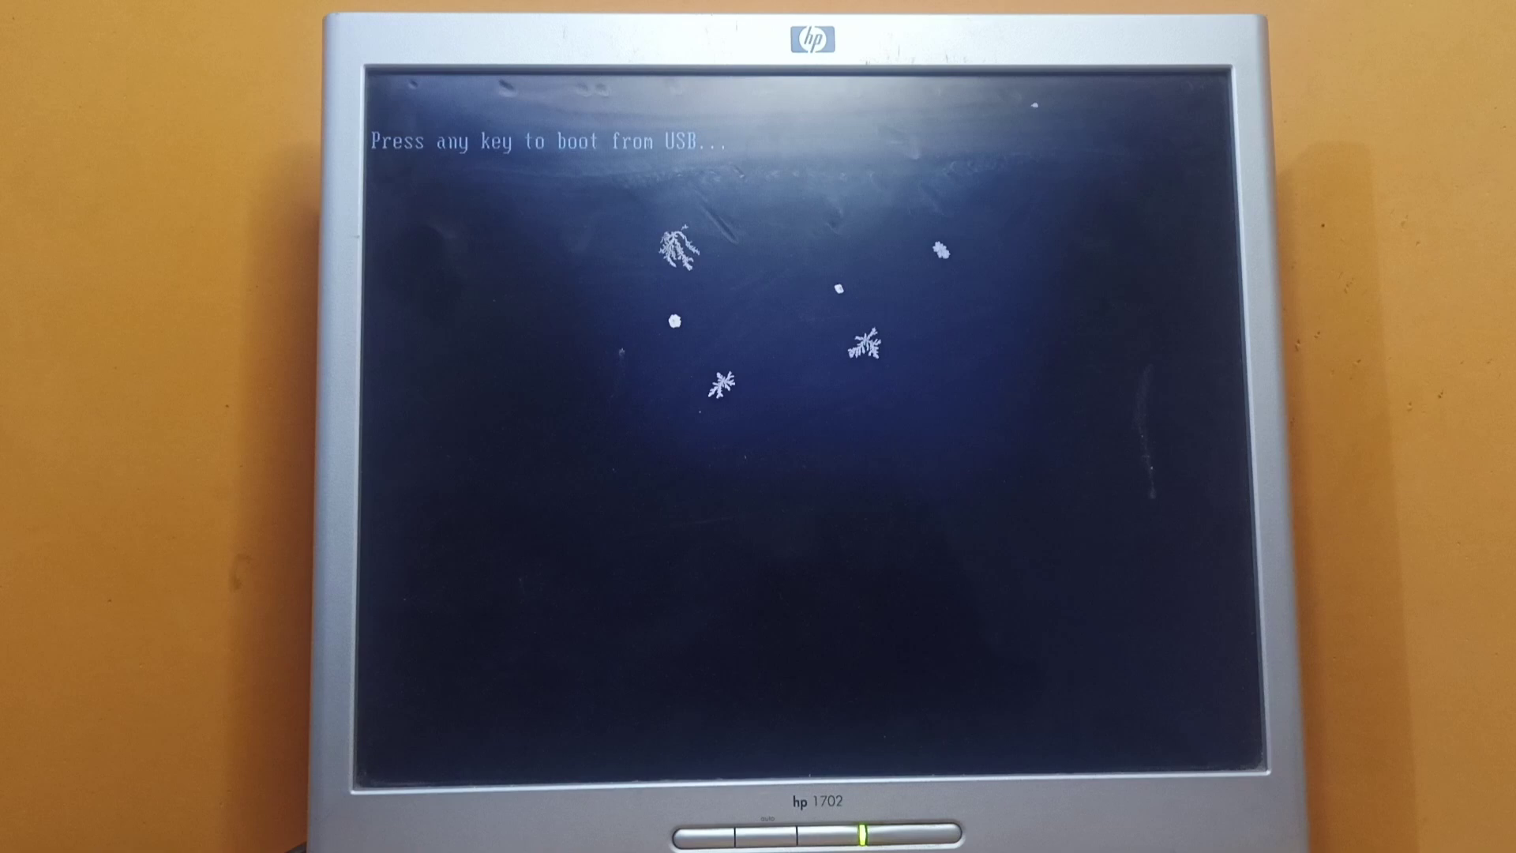
key("Return")
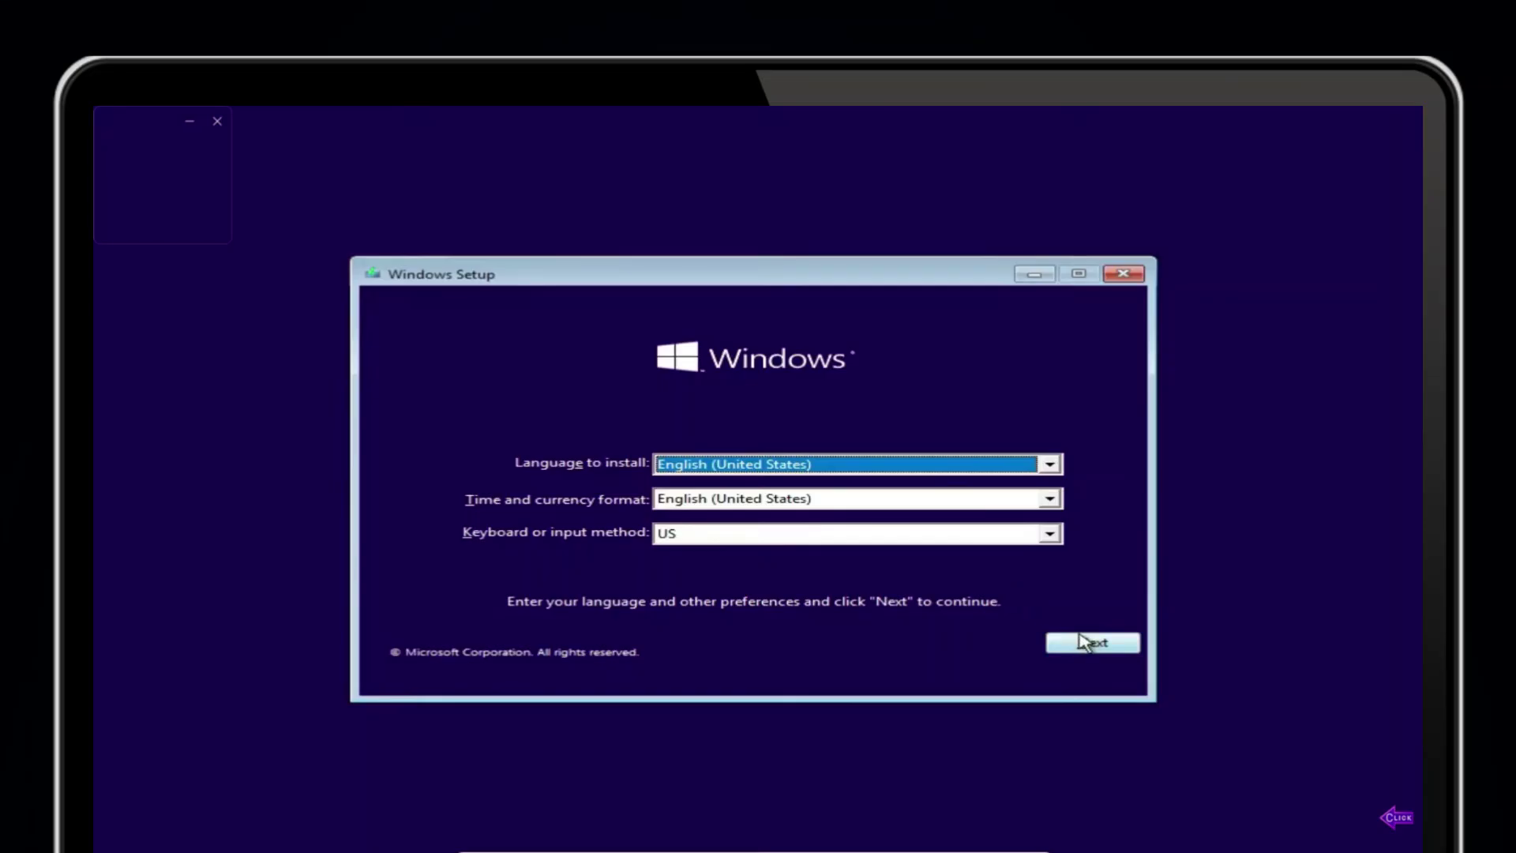
Begin Windows Setup with no product key and choose the Windows 10 Pro edition.
left_click(1088, 641)
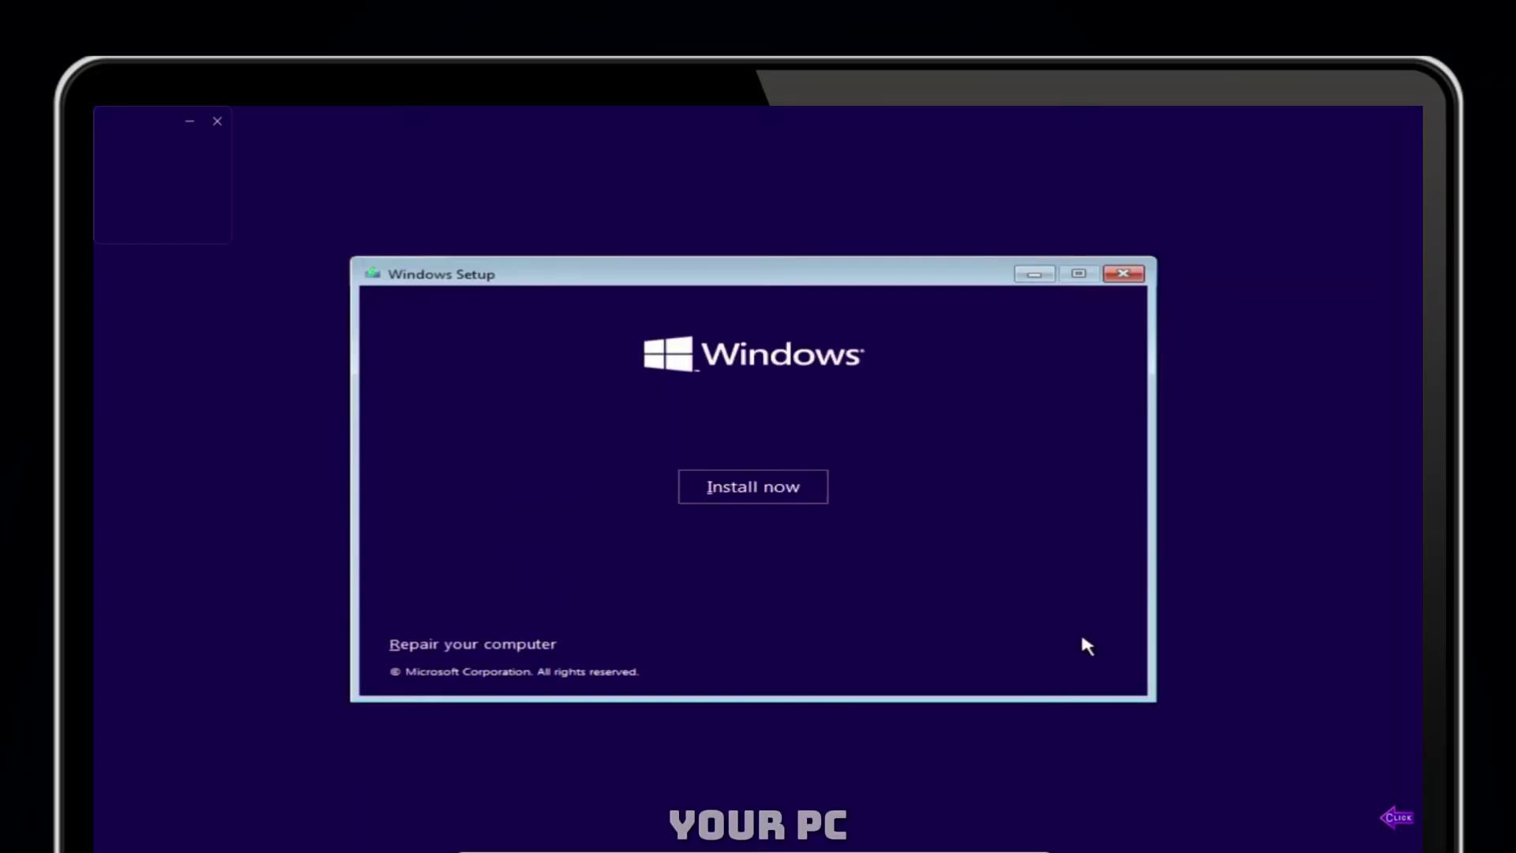
left_click(783, 488)
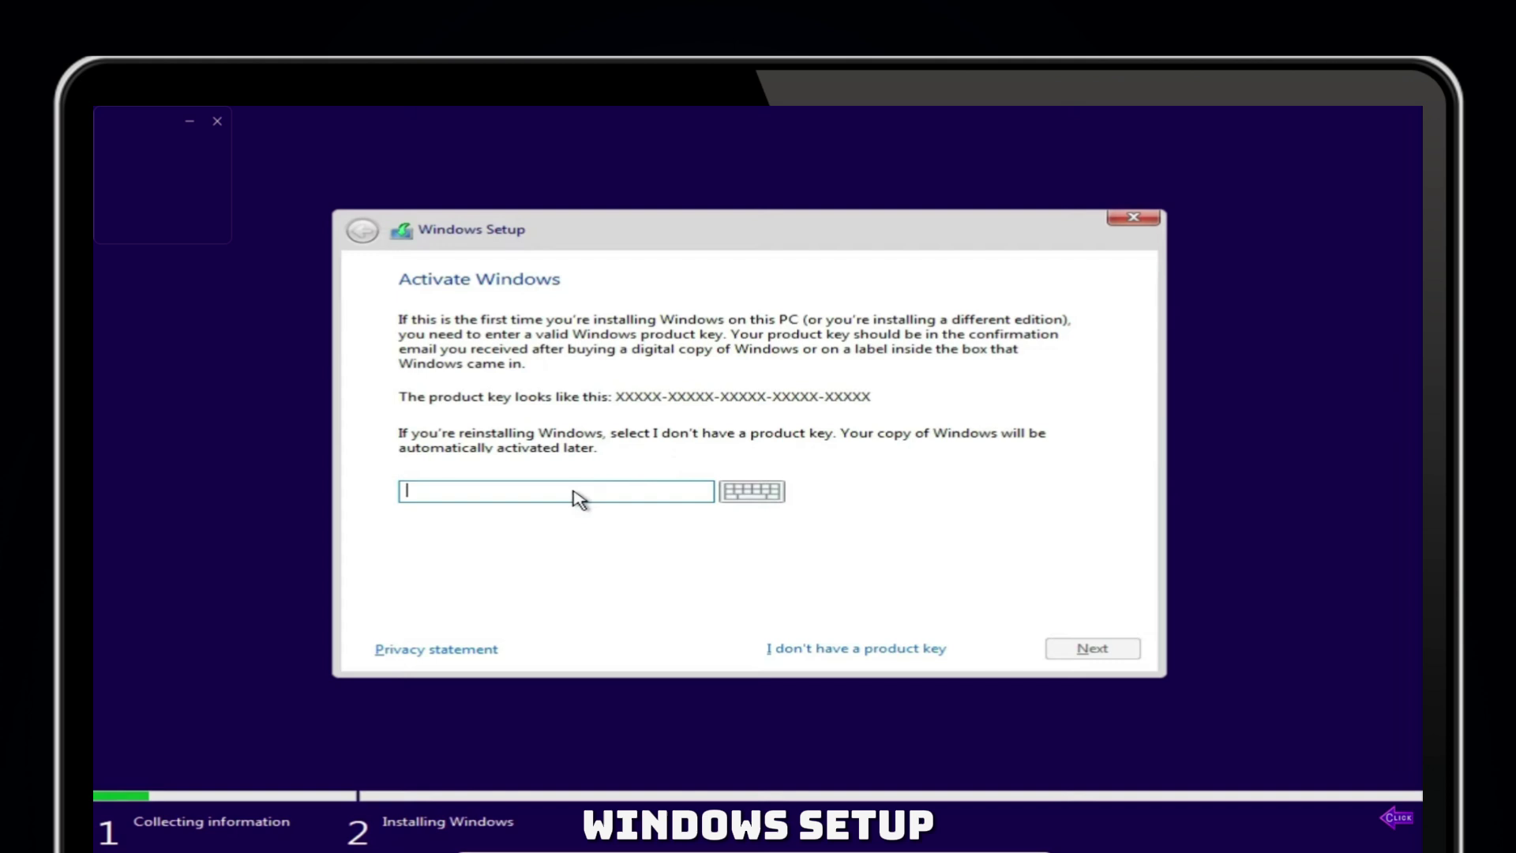
left_click(840, 647)
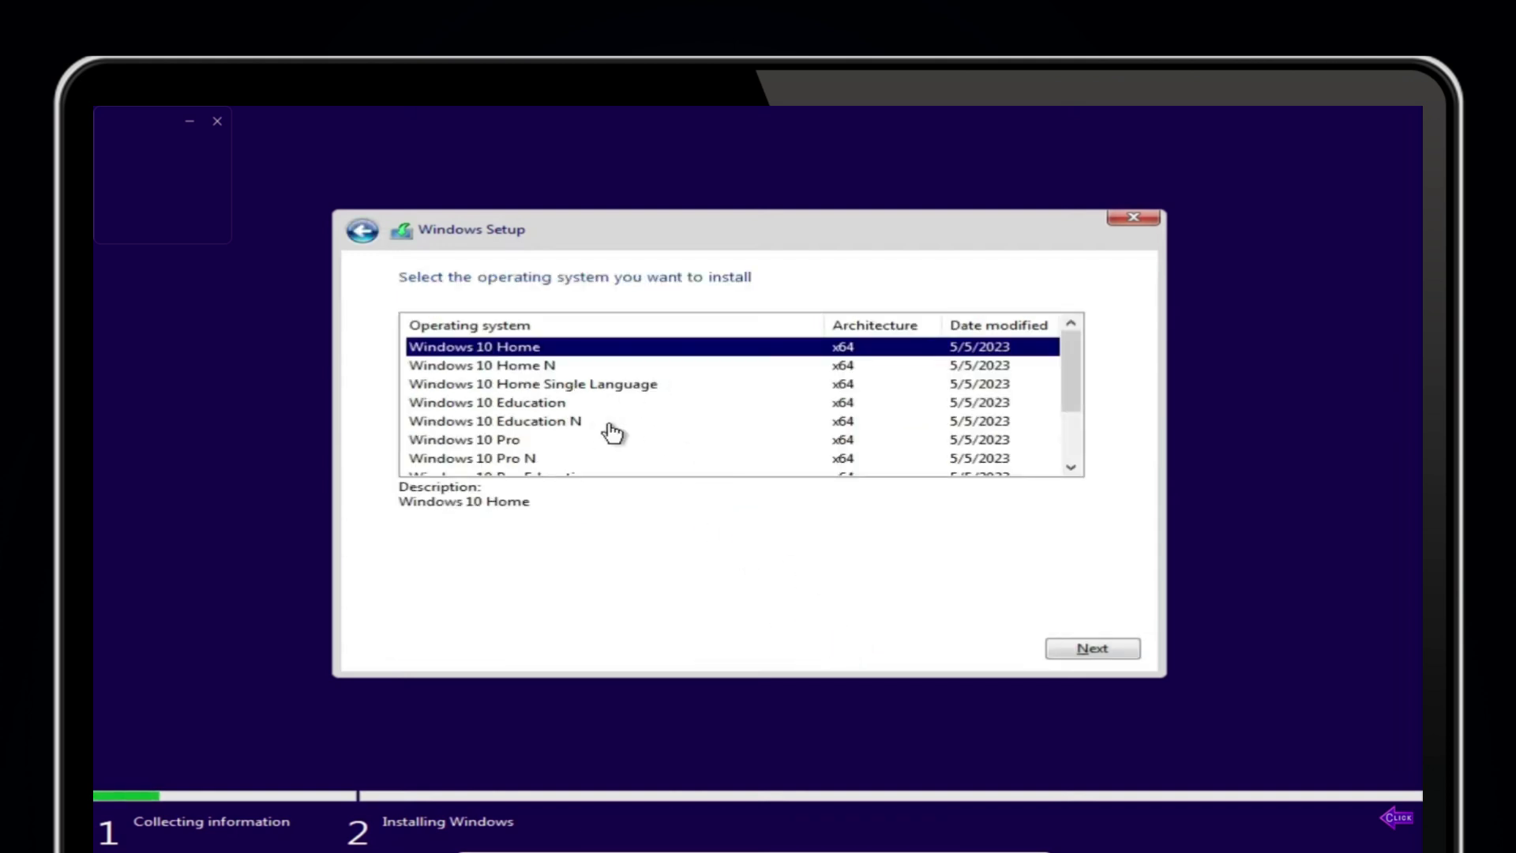
scroll(613, 433, "down", 2)
left_click(466, 367)
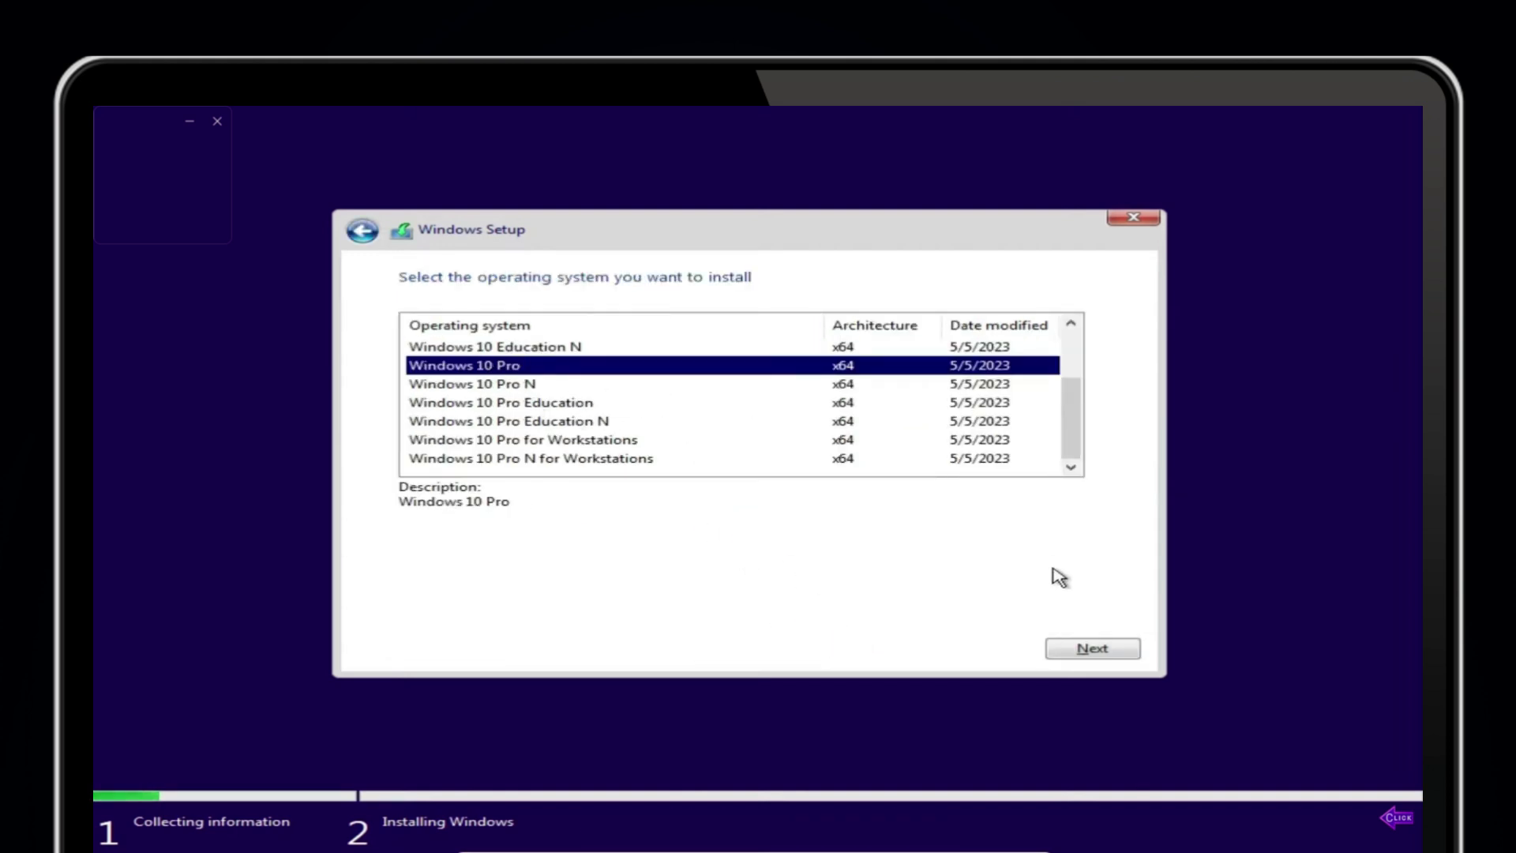
left_click(1088, 646)
Accept the license and custom-install Windows onto Drive 0 Partition 2, confirming the Windows.old warning.
left_click(408, 604)
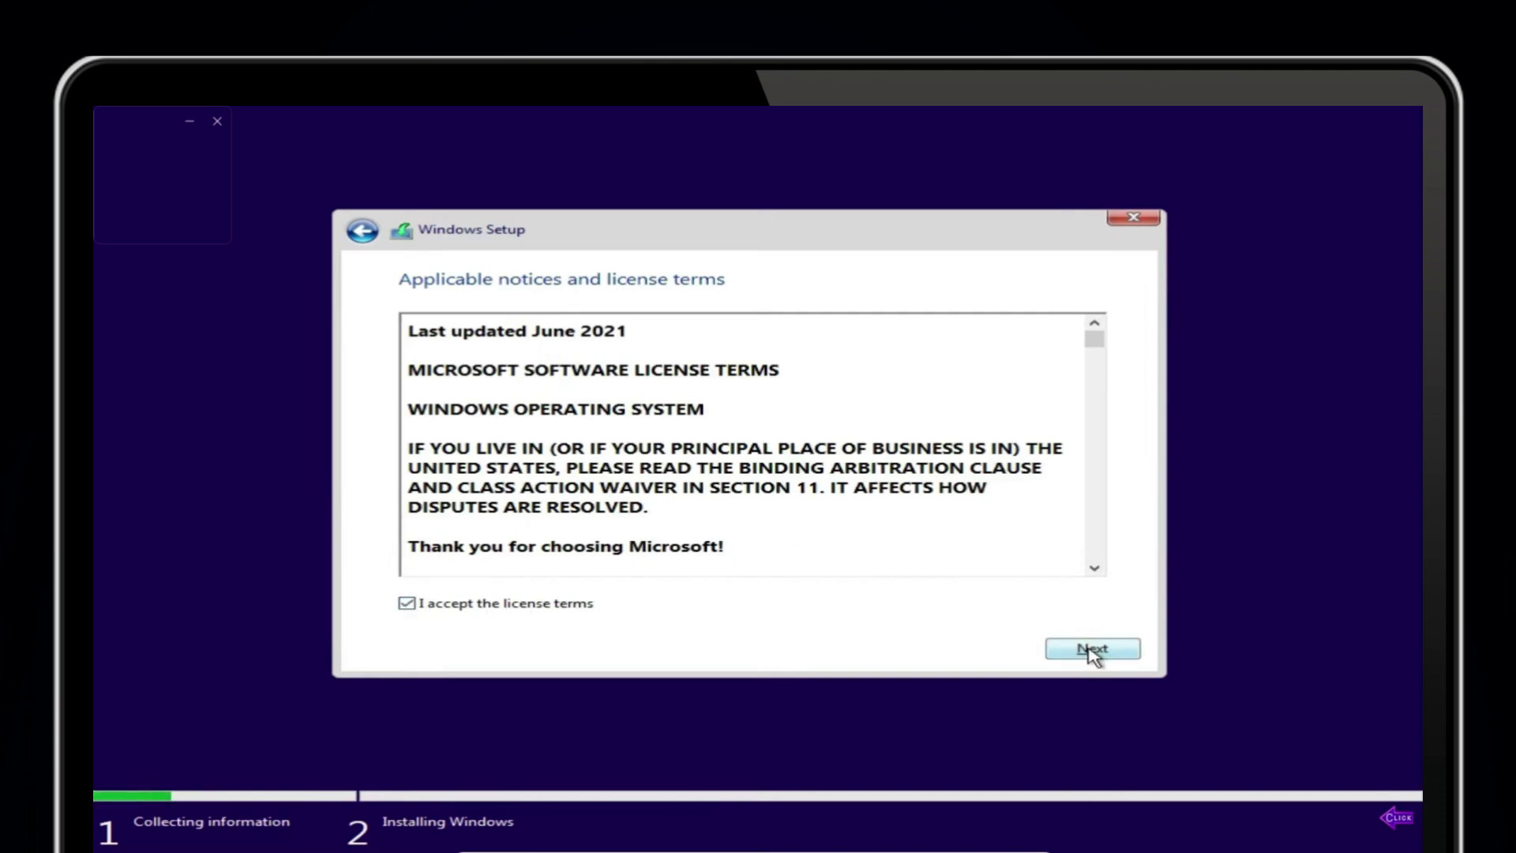
left_click(1090, 649)
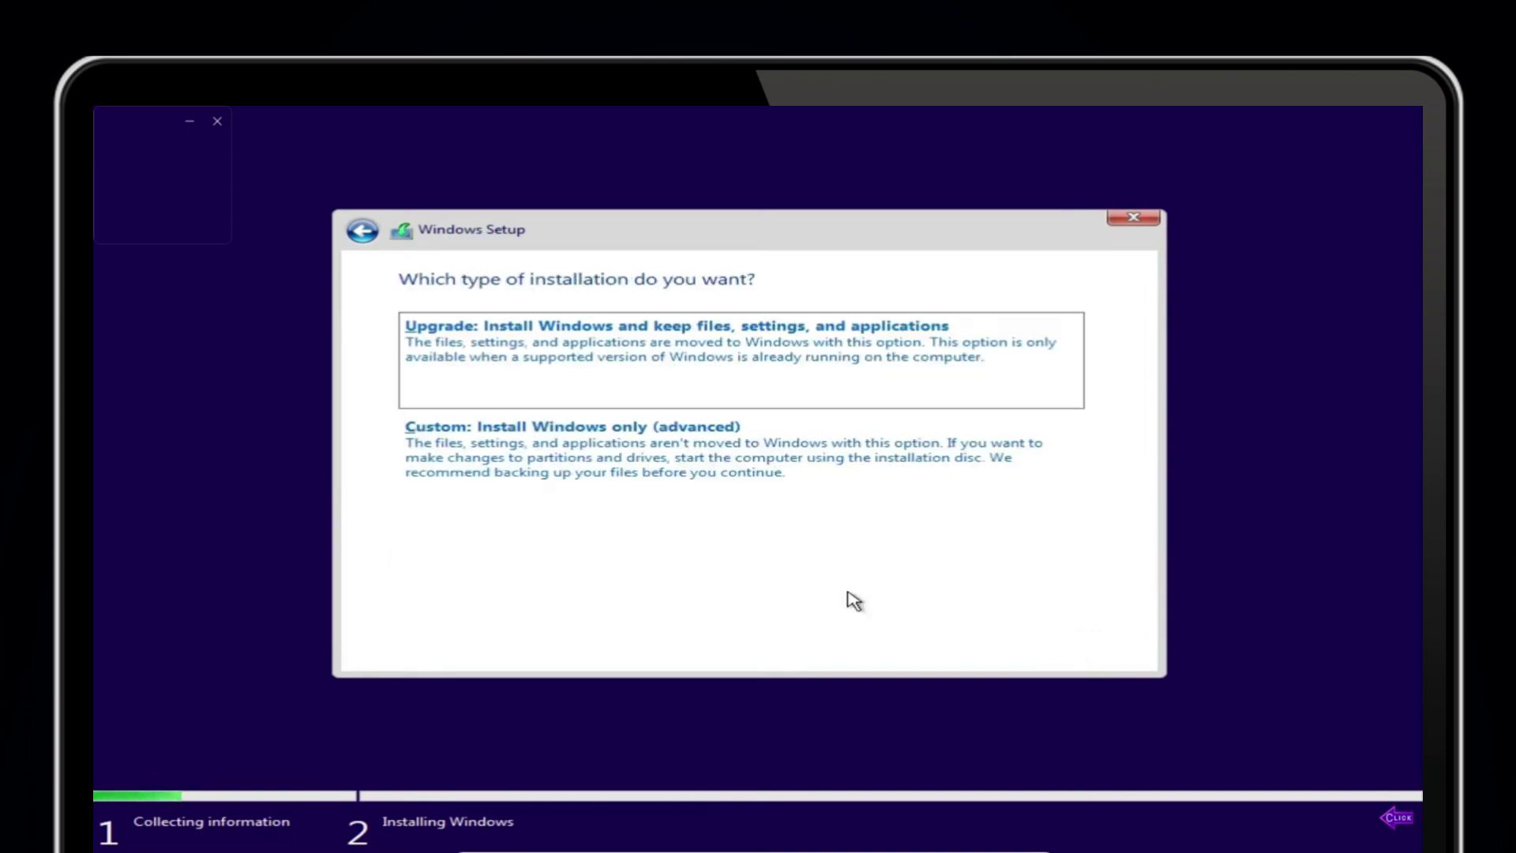
left_click(570, 472)
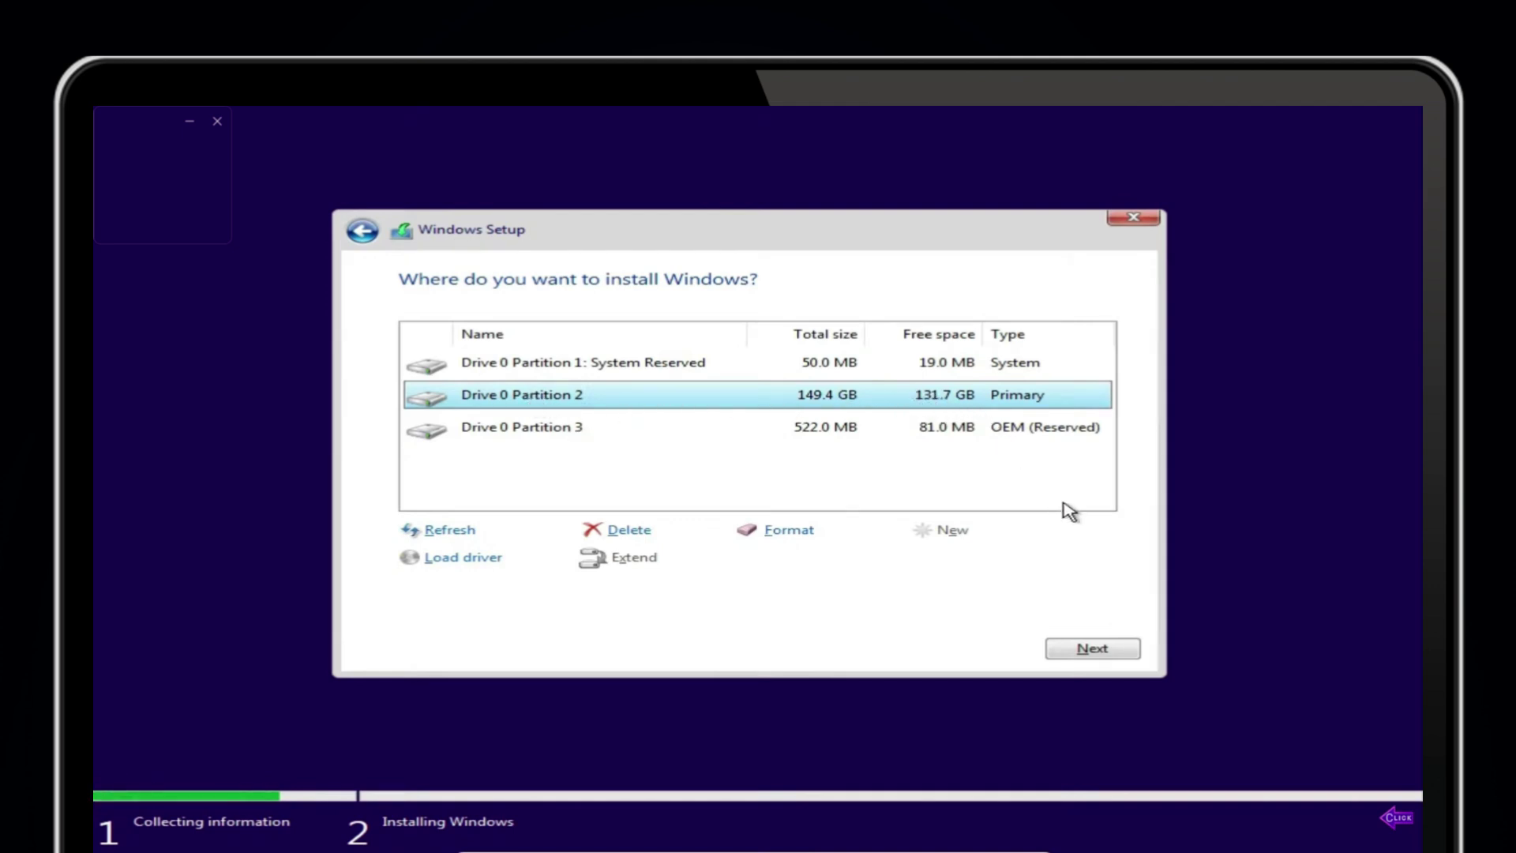
left_click(1094, 649)
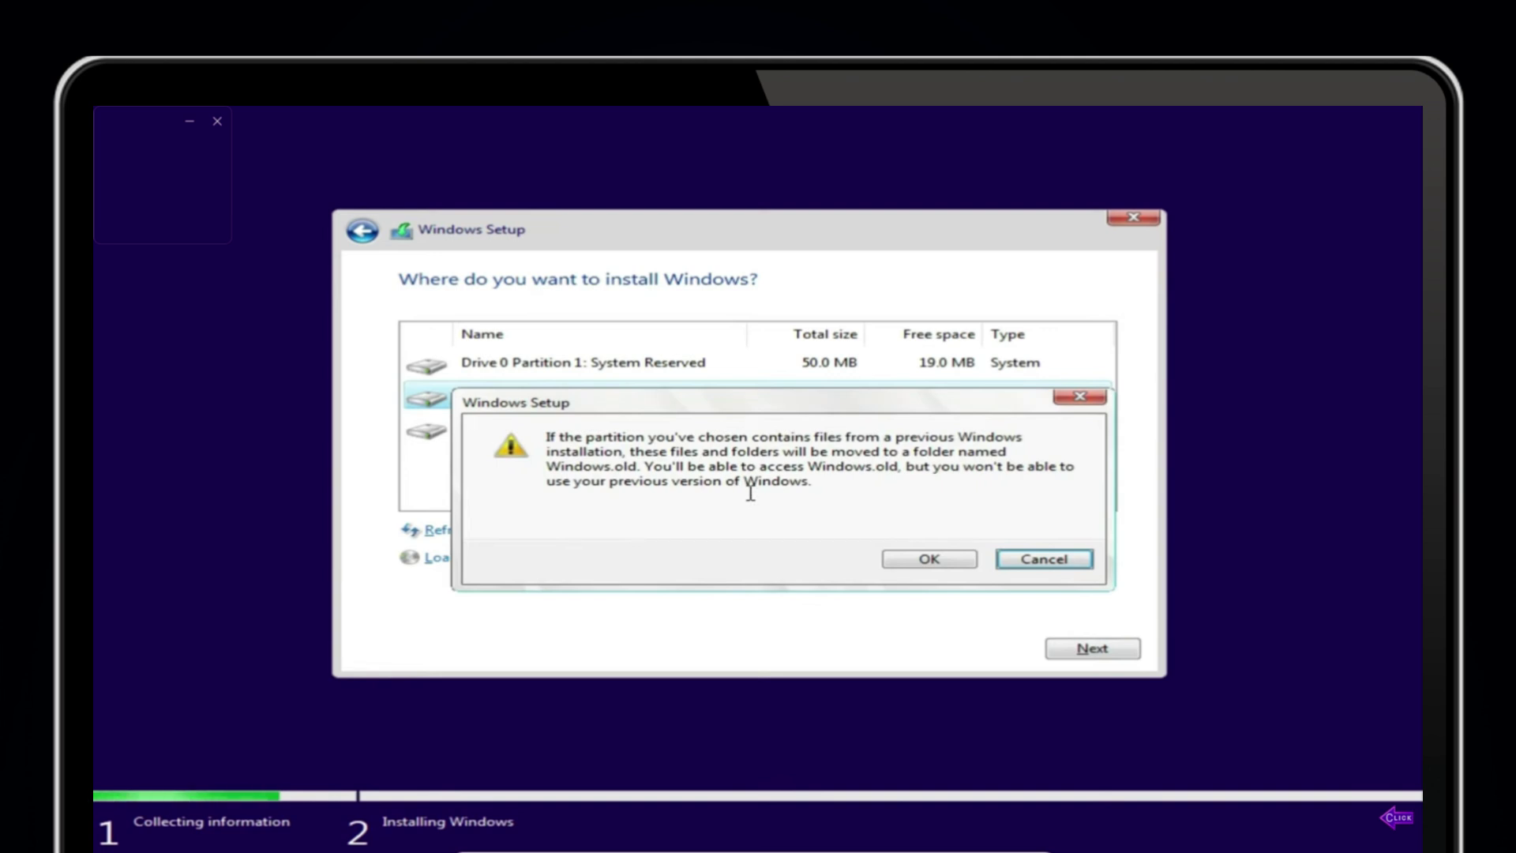
left_click(914, 560)
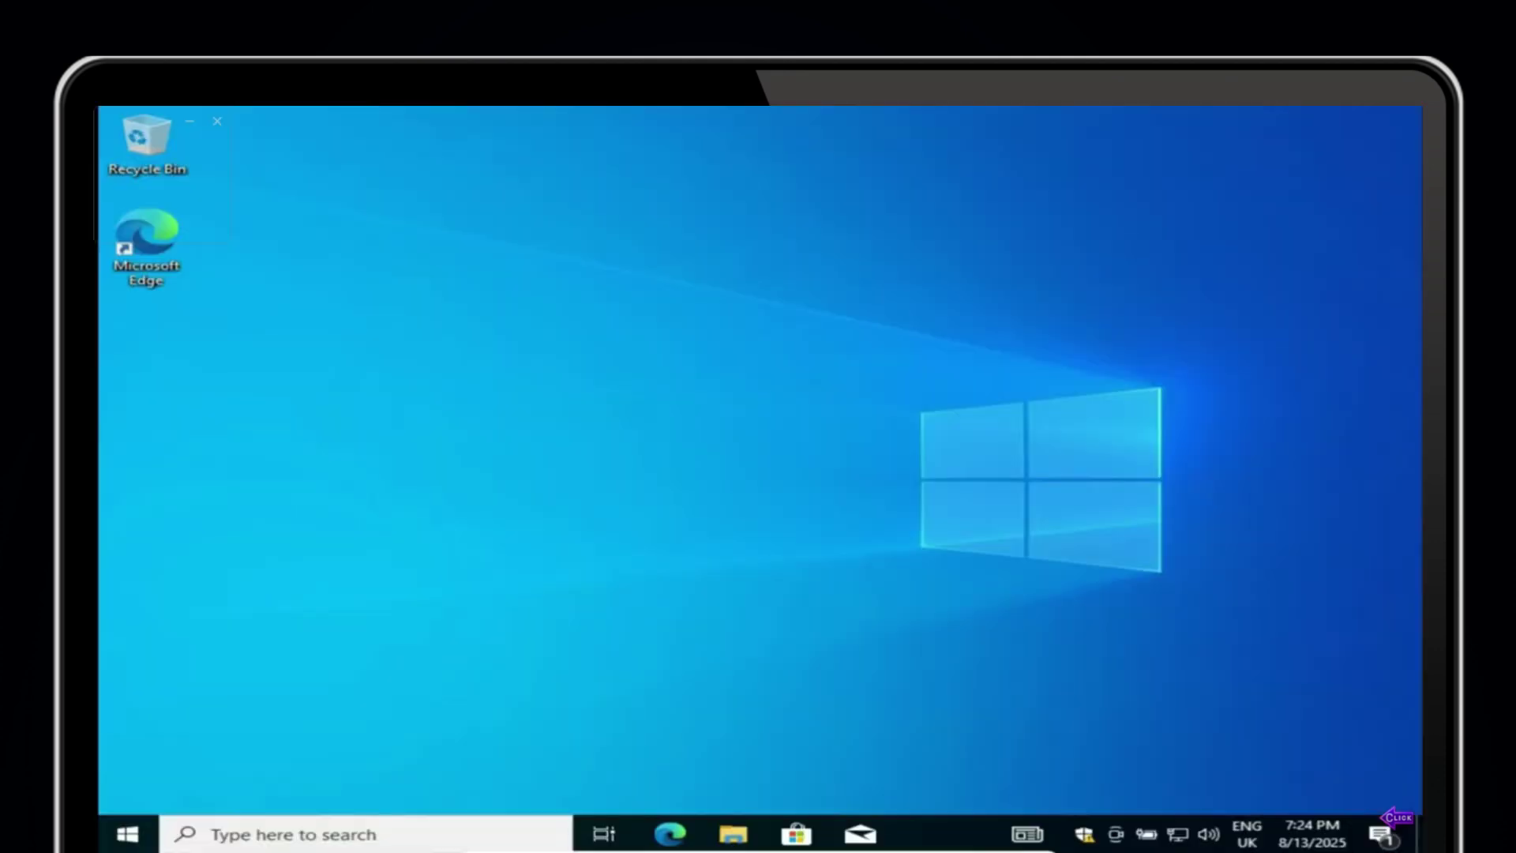
Answer Yes on the Networks discovery panel to close it.
left_click(1169, 469)
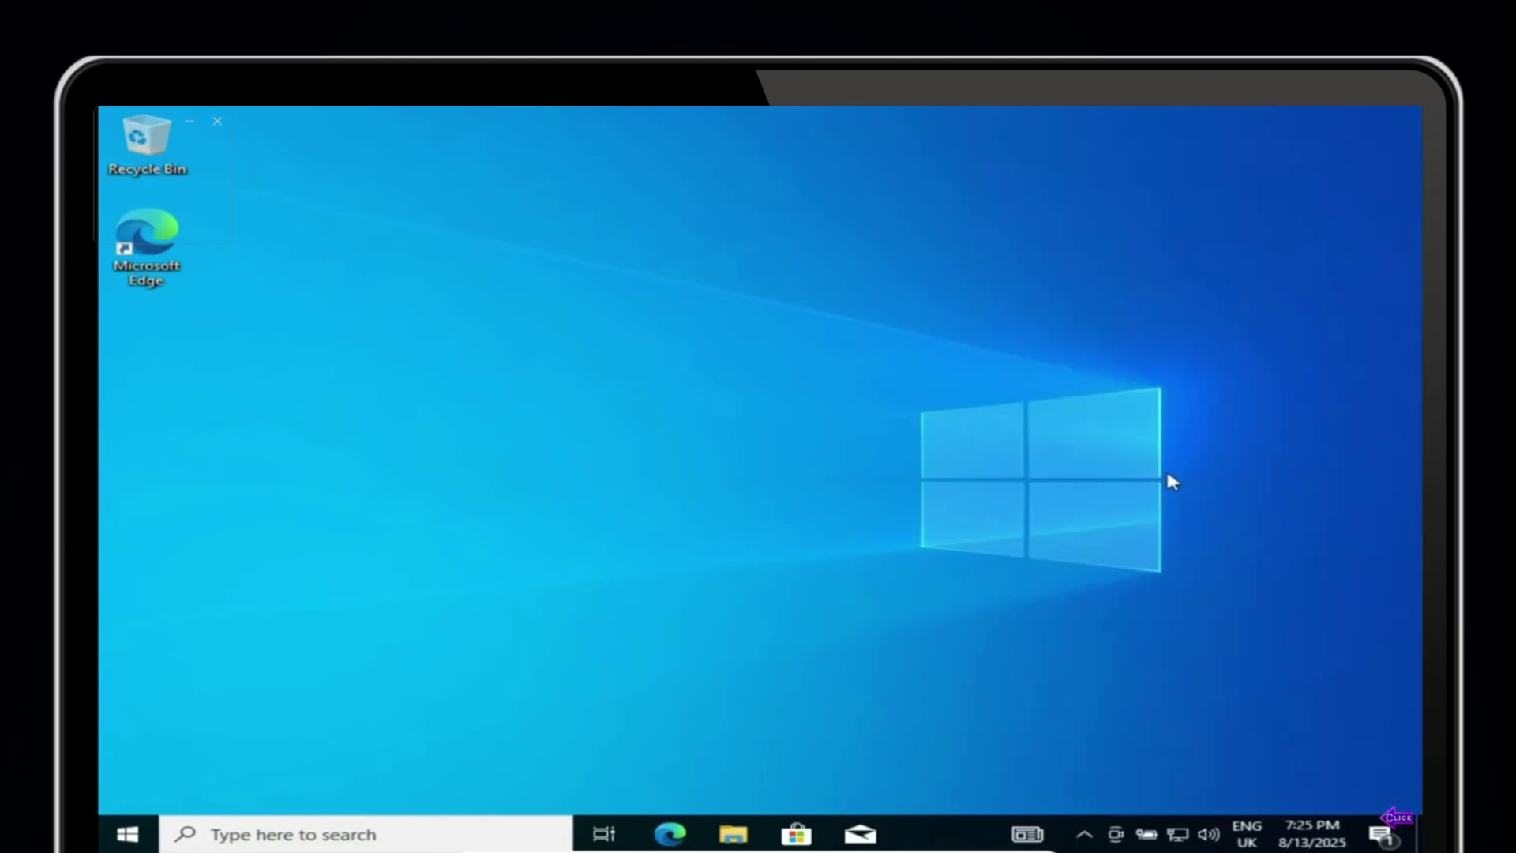